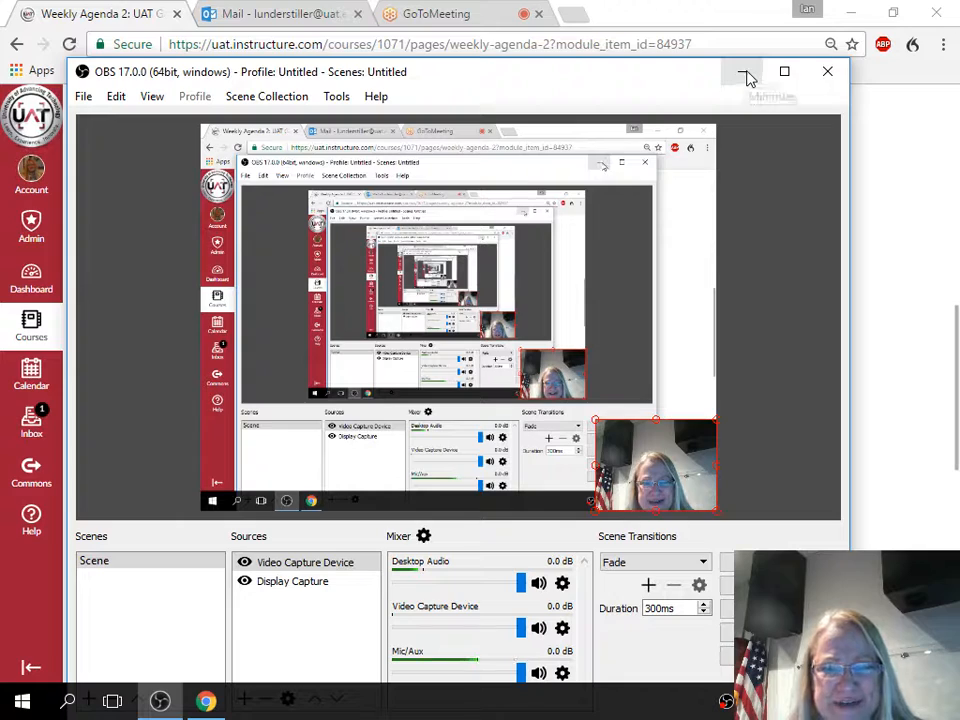
- Minimize the OBS recording window and switch to the GoToMeeting session showing the shared Axosoft screen
{"action": "left_click", "coordinate": [745, 74]}
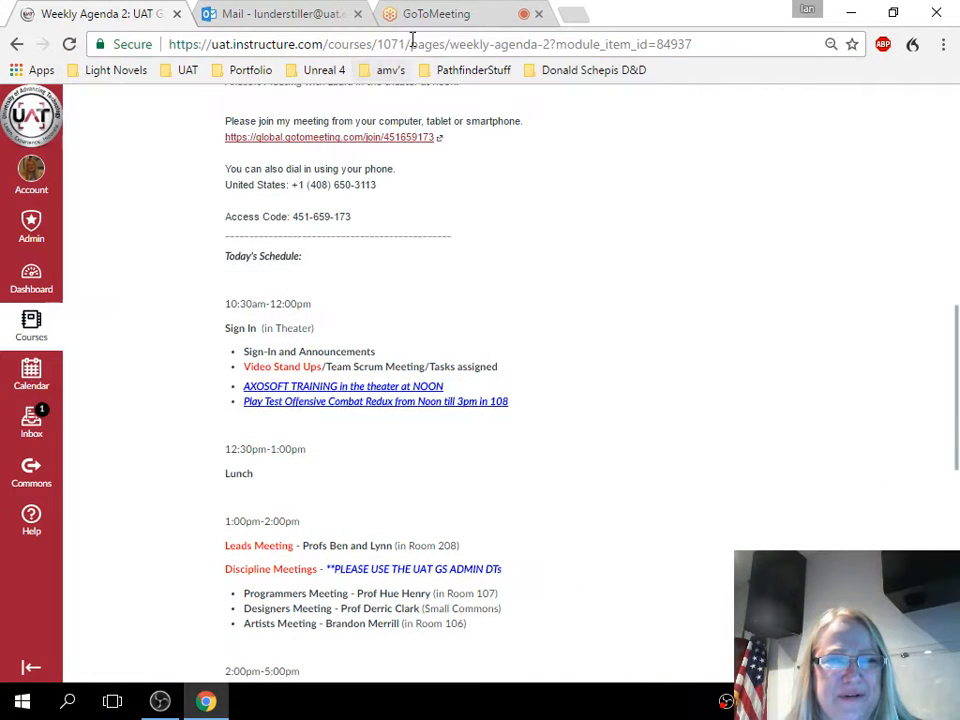
{"action": "left_click", "coordinate": [478, 22]}
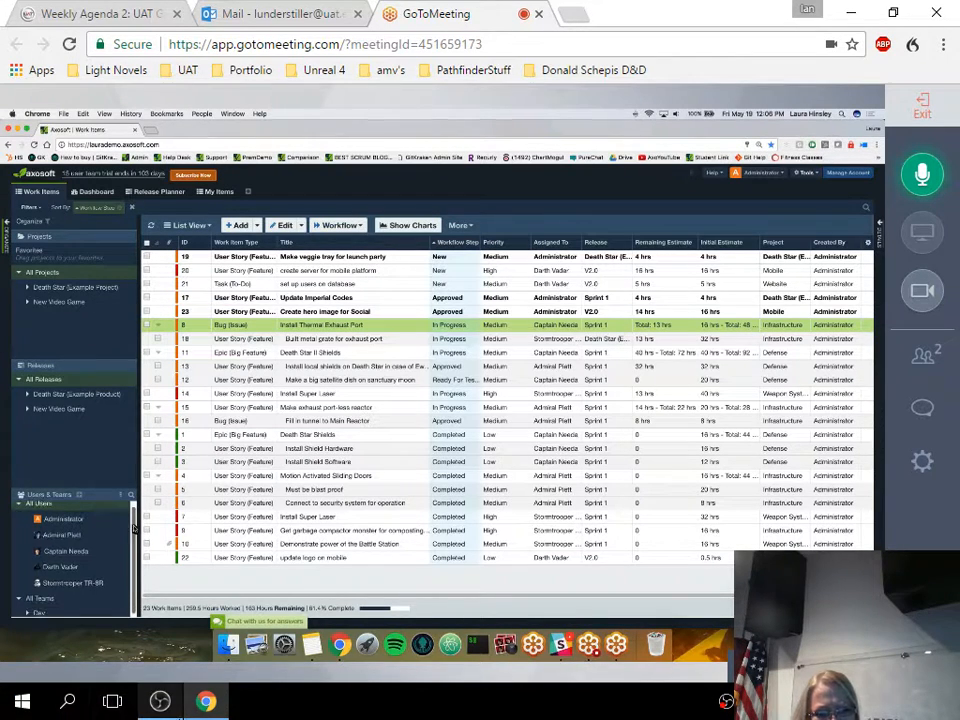
{"action": "mouse_move", "coordinate": [206, 701]}
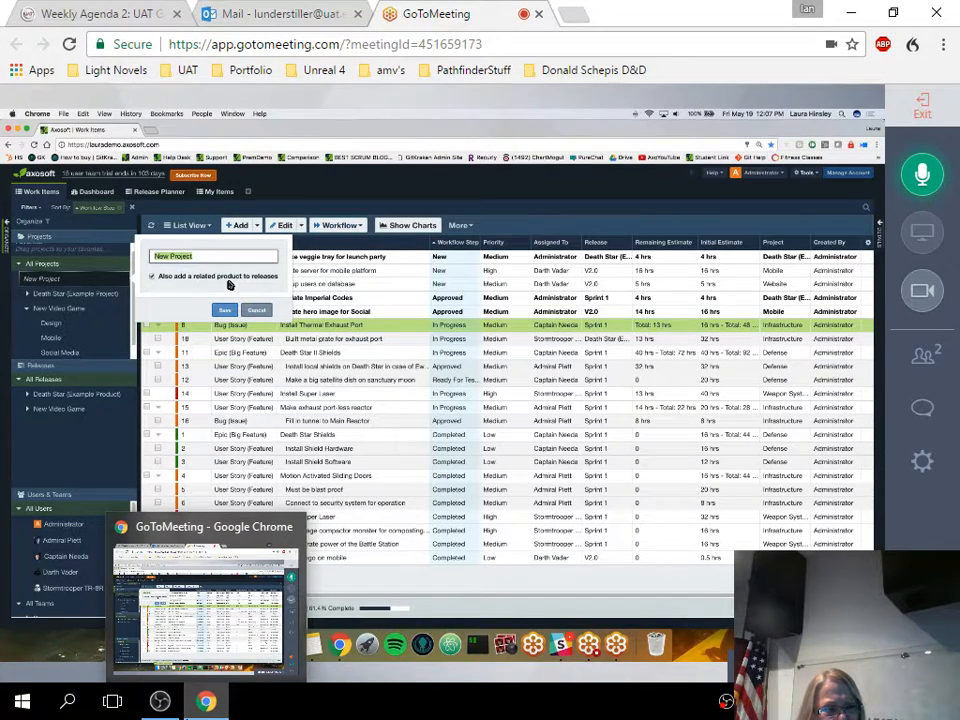
- Name the new project "New AWESOME Game", leave out the related product in releases, and save it
{"action": "left_click", "coordinate": [154, 277]}
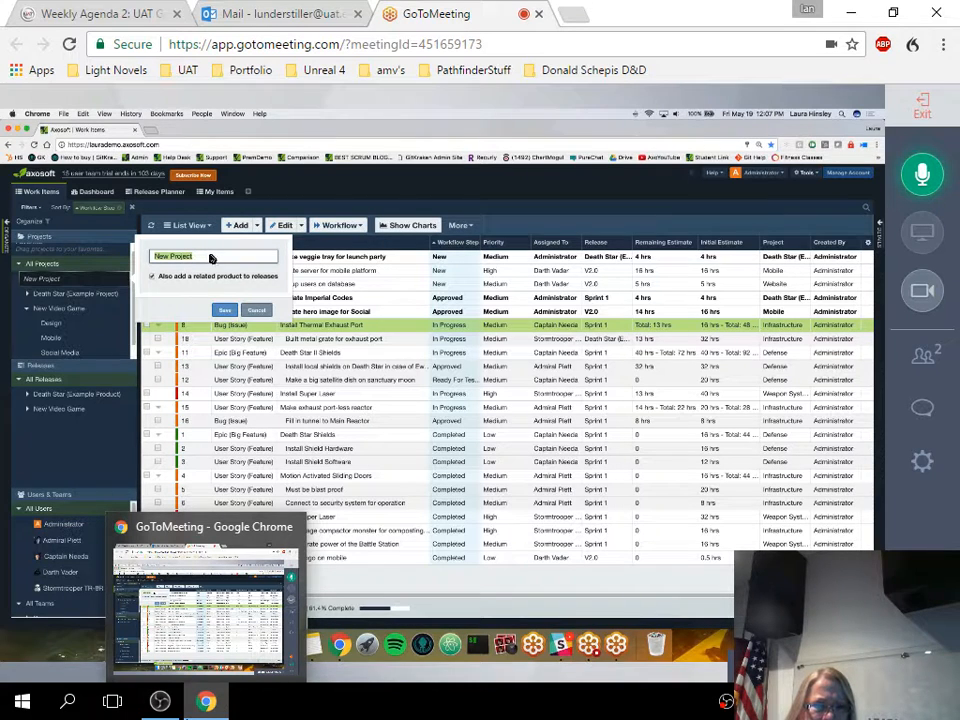
{"action": "left_click", "coordinate": [152, 277]}
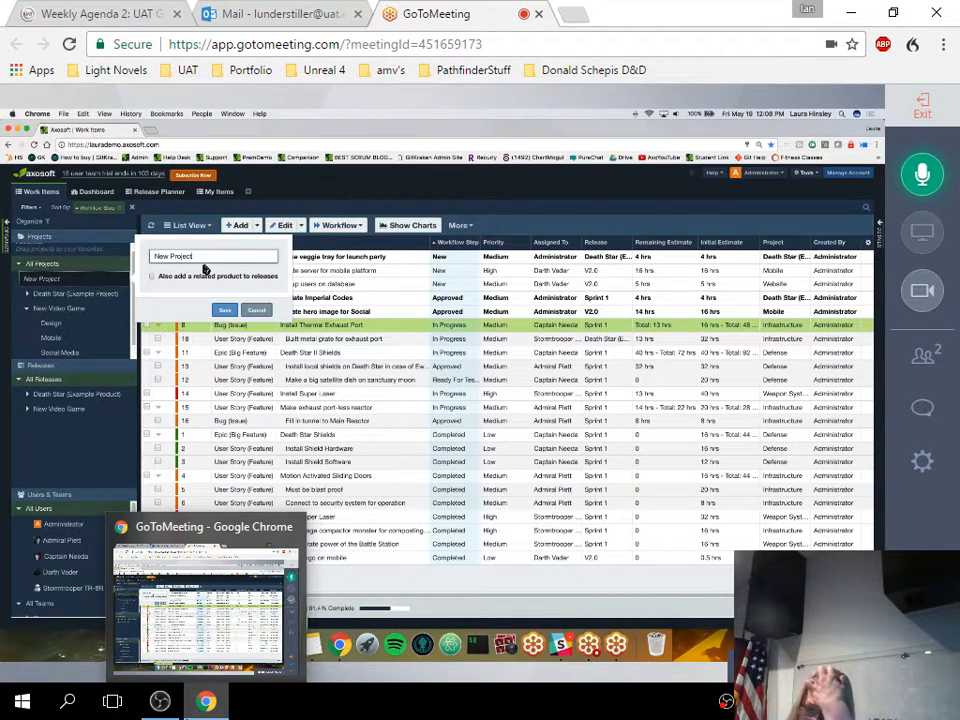
{"action": "left_click_drag", "start_coordinate": [198, 257], "coordinate": [152, 257]}
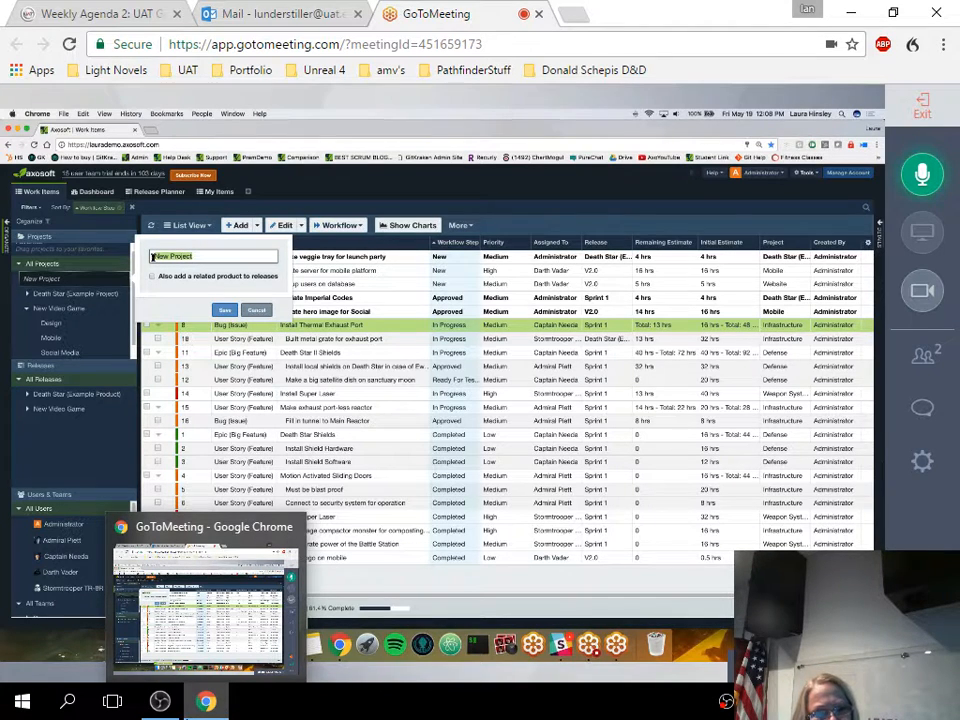
{"action": "type", "text": "New A"}
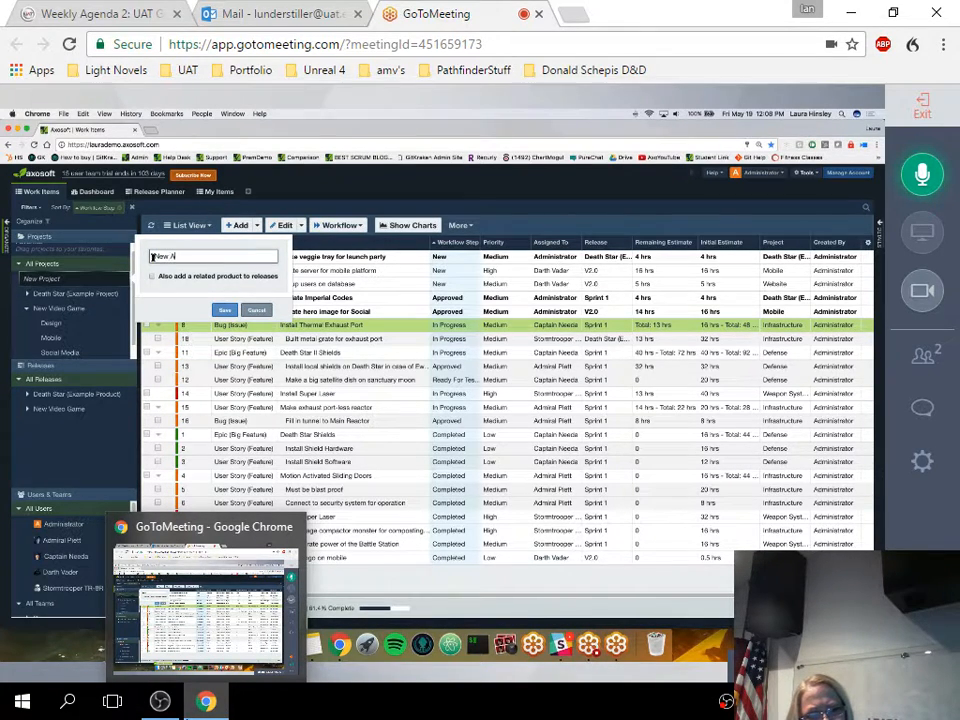
{"action": "type", "text": "WES"}
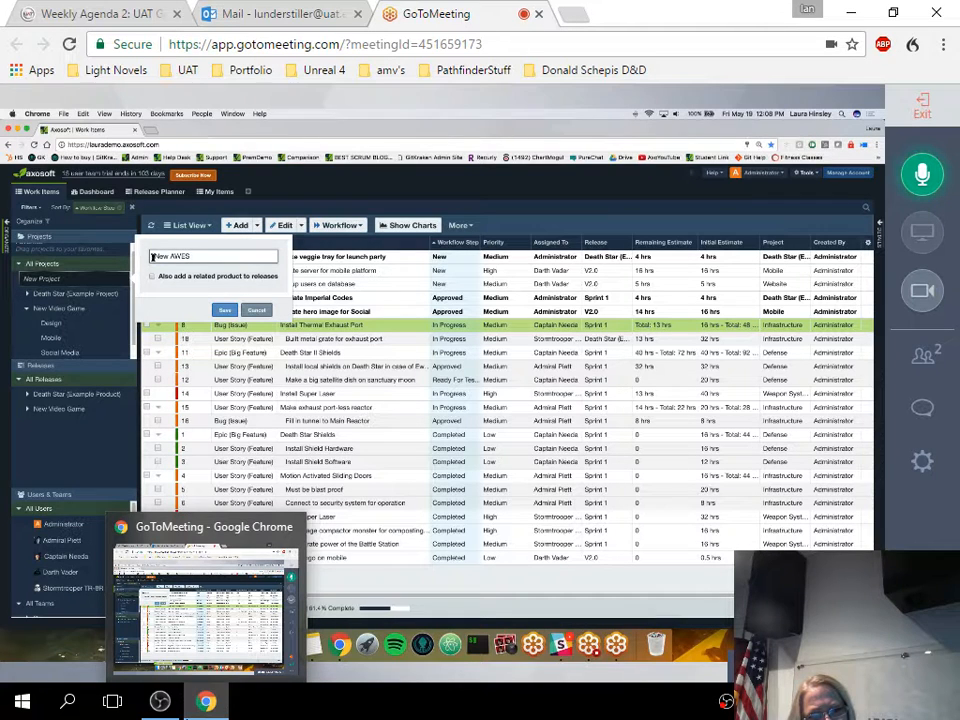
{"action": "type", "text": "OME Game"}
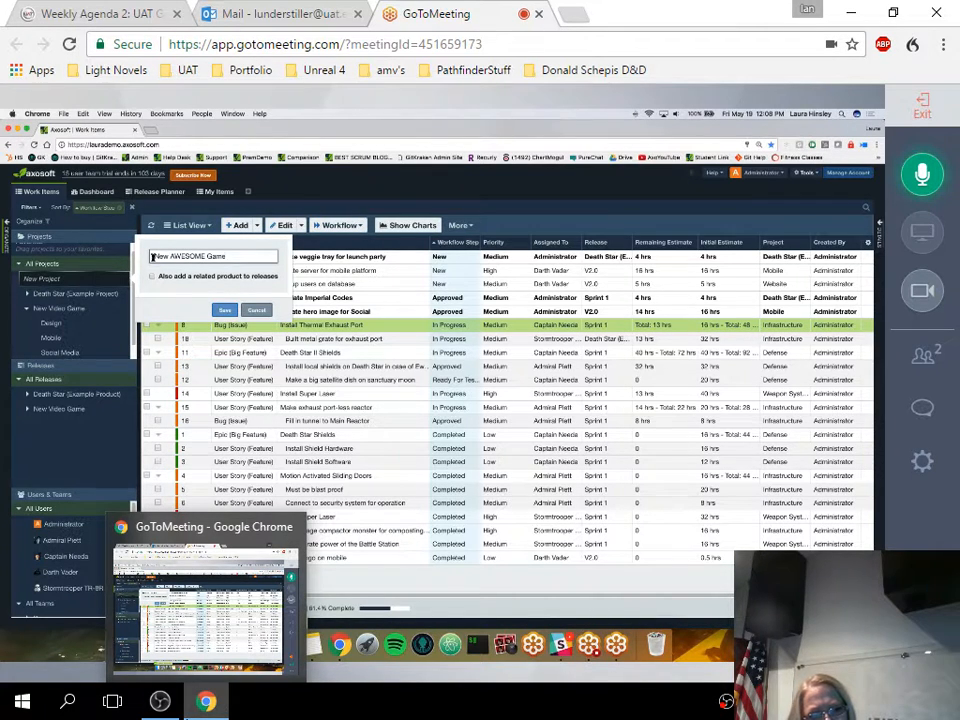
{"action": "key", "text": "Return"}
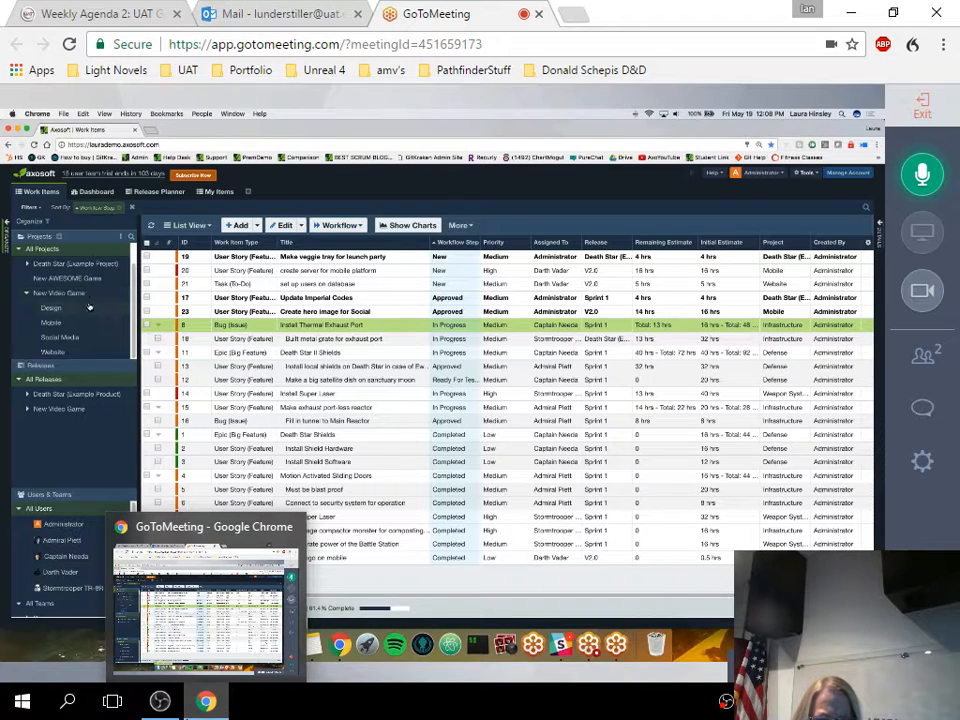
- View the work items of the Mobile, Design, Social Media and Website subprojects, then of the parent New Video Game project
{"action": "left_click", "coordinate": [50, 322]}
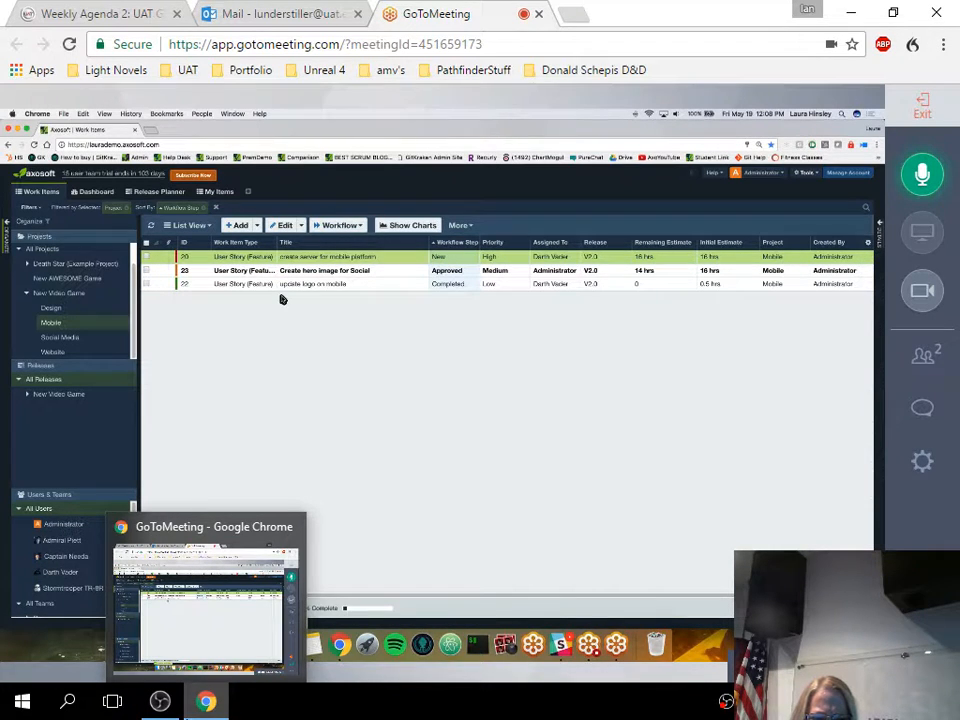
{"action": "left_click", "coordinate": [66, 309]}
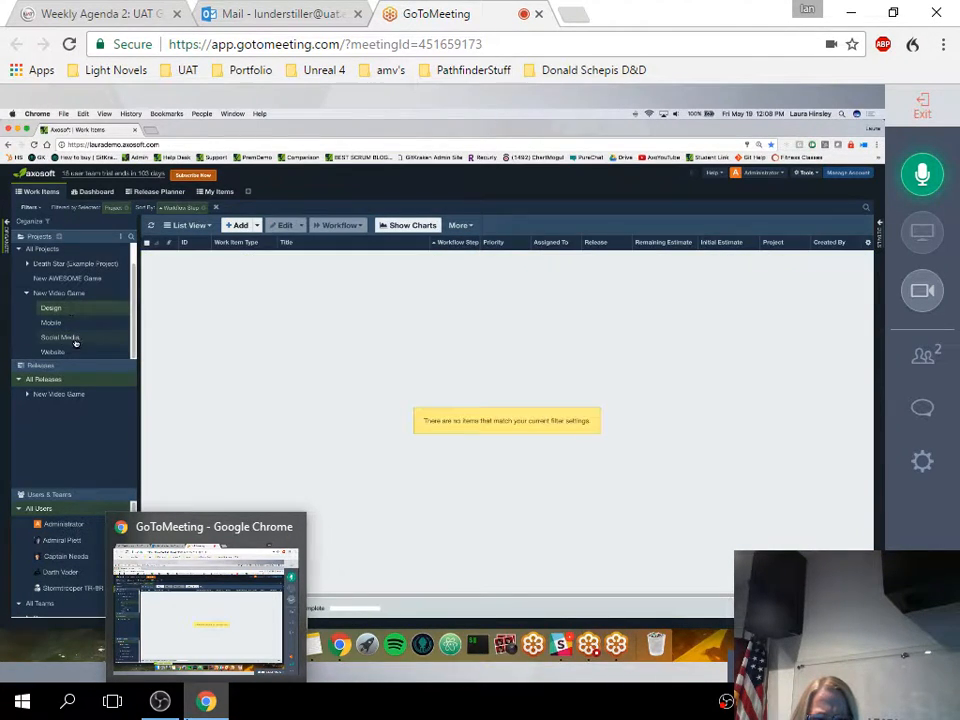
{"action": "left_click", "coordinate": [75, 338]}
{"action": "left_click", "coordinate": [72, 352]}
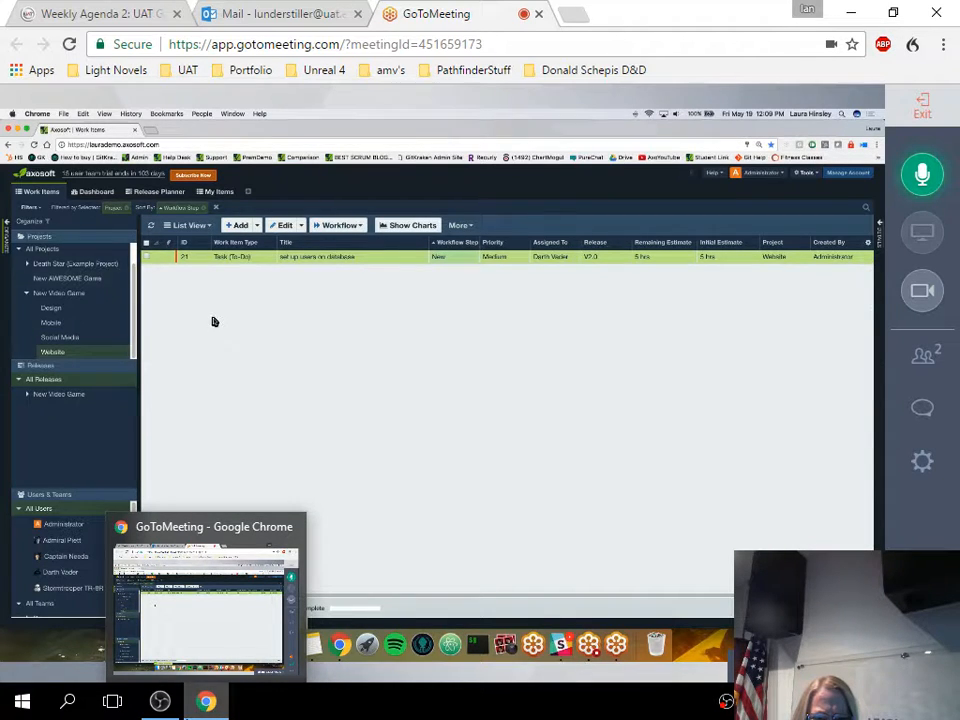
{"action": "left_click", "coordinate": [69, 293]}
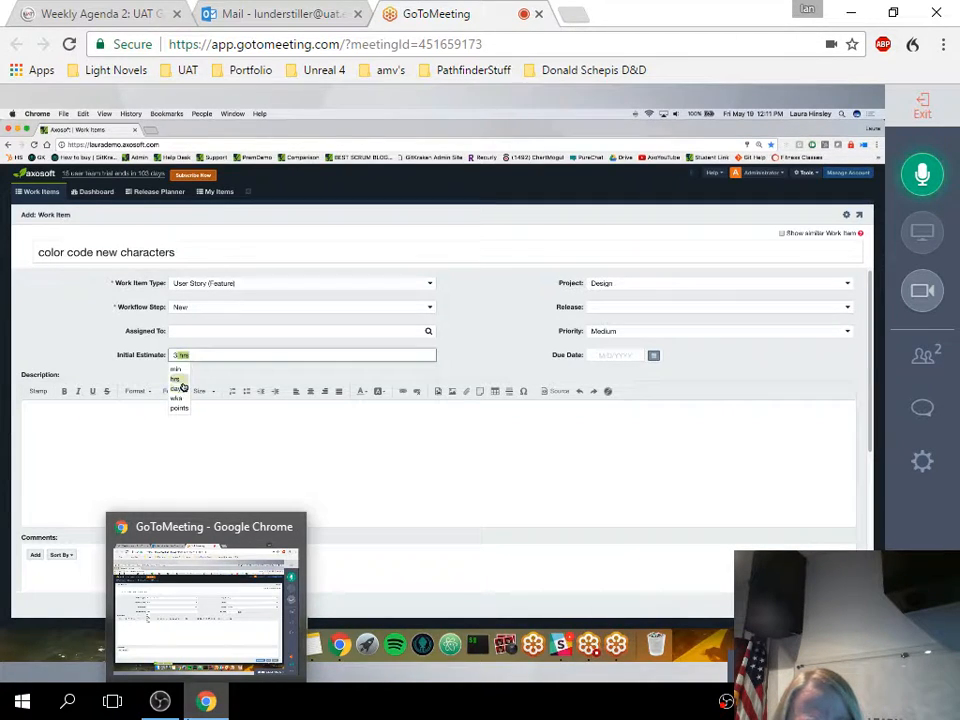
- Set the initial estimate of the "color code new characters" work item to 3 days and check its priority options
{"action": "left_click", "coordinate": [182, 389]}
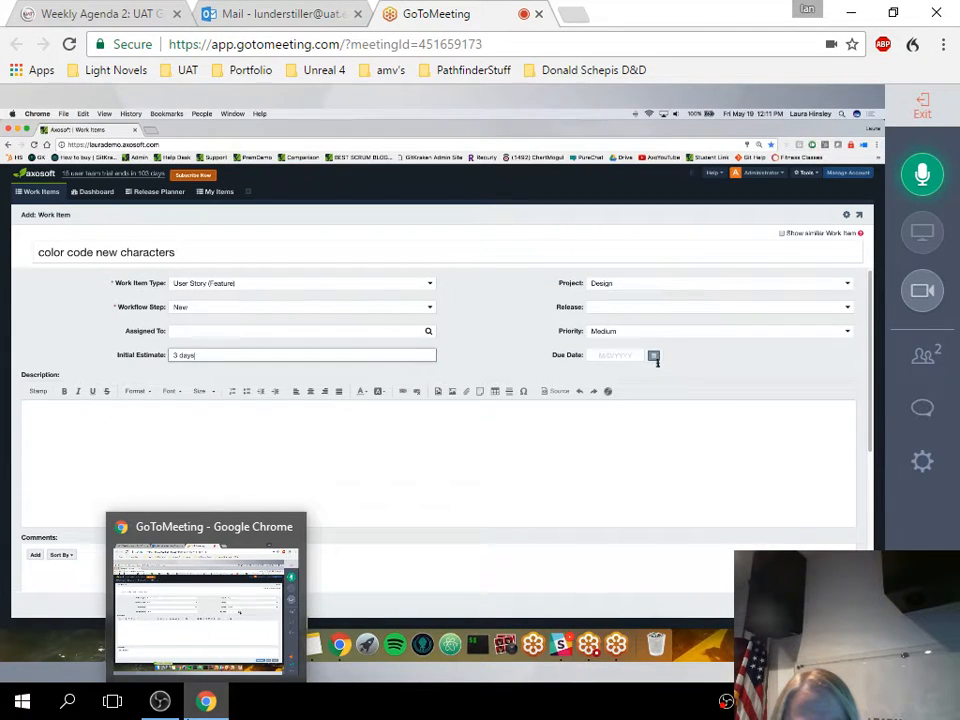
{"action": "left_click", "coordinate": [656, 333]}
{"action": "left_click", "coordinate": [536, 352]}
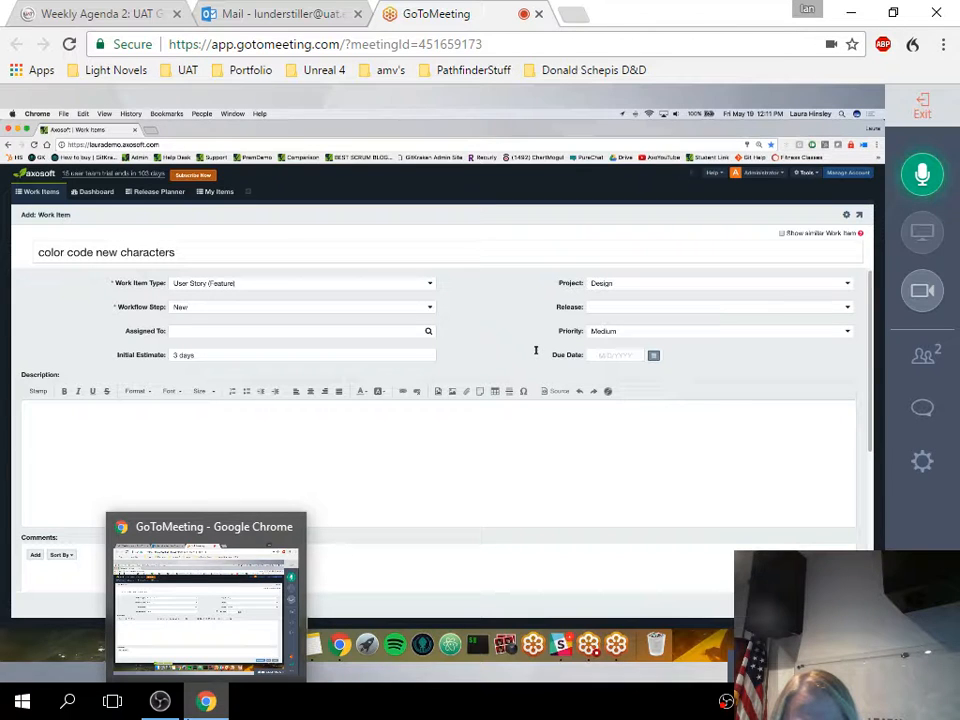
- Edit the work item's field template to show Remaining Estimate below Initial Estimate, and look through the other hidden fields
{"action": "left_click", "coordinate": [848, 216]}
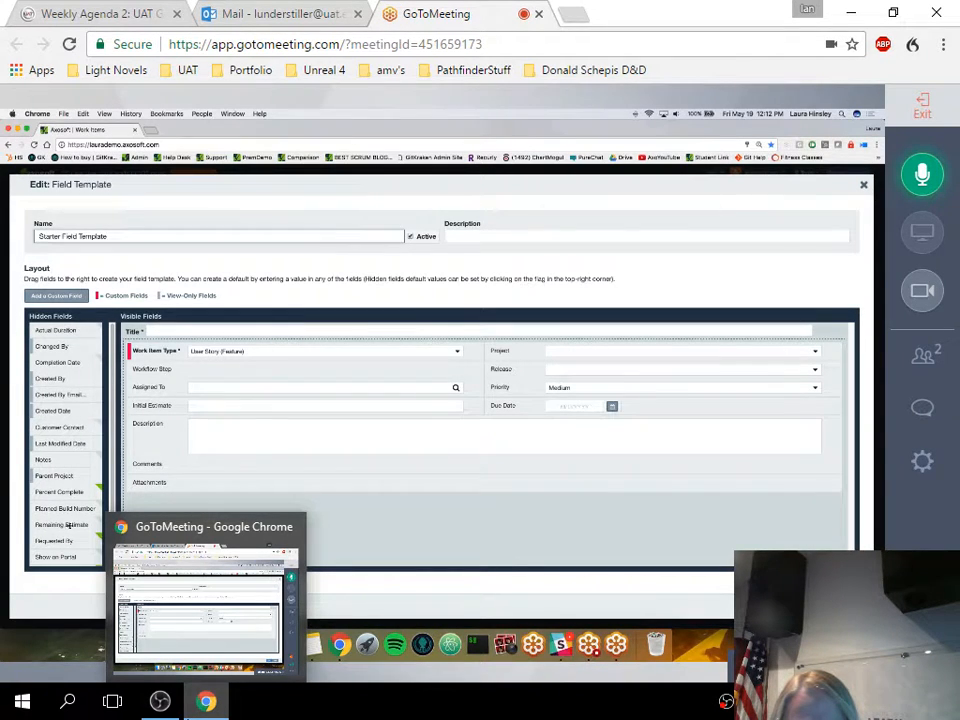
{"action": "left_click_drag", "start_coordinate": [68, 524], "coordinate": [159, 421]}
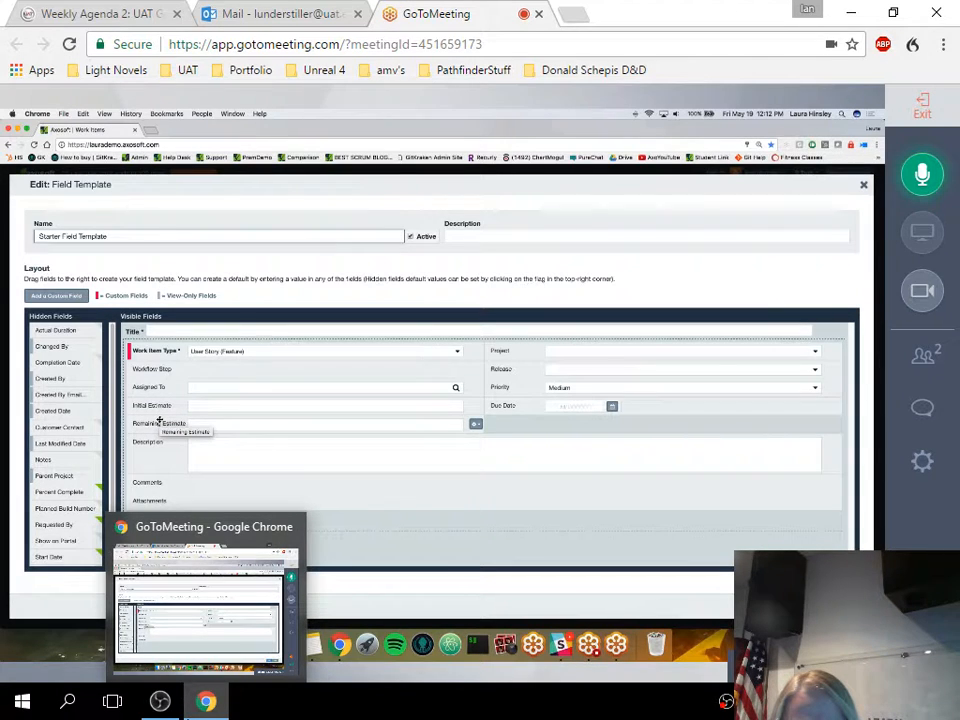
{"action": "scroll", "coordinate": [78, 464], "scroll_direction": "down", "scroll_amount": 1}
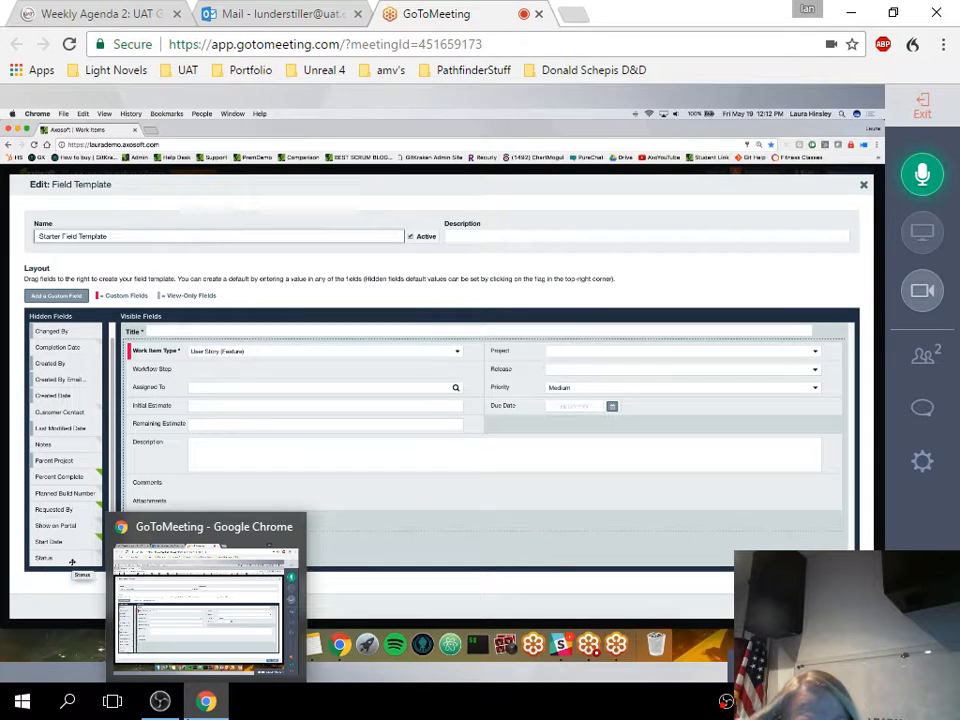
{"action": "scroll", "coordinate": [57, 470], "scroll_direction": "up", "scroll_amount": 1}
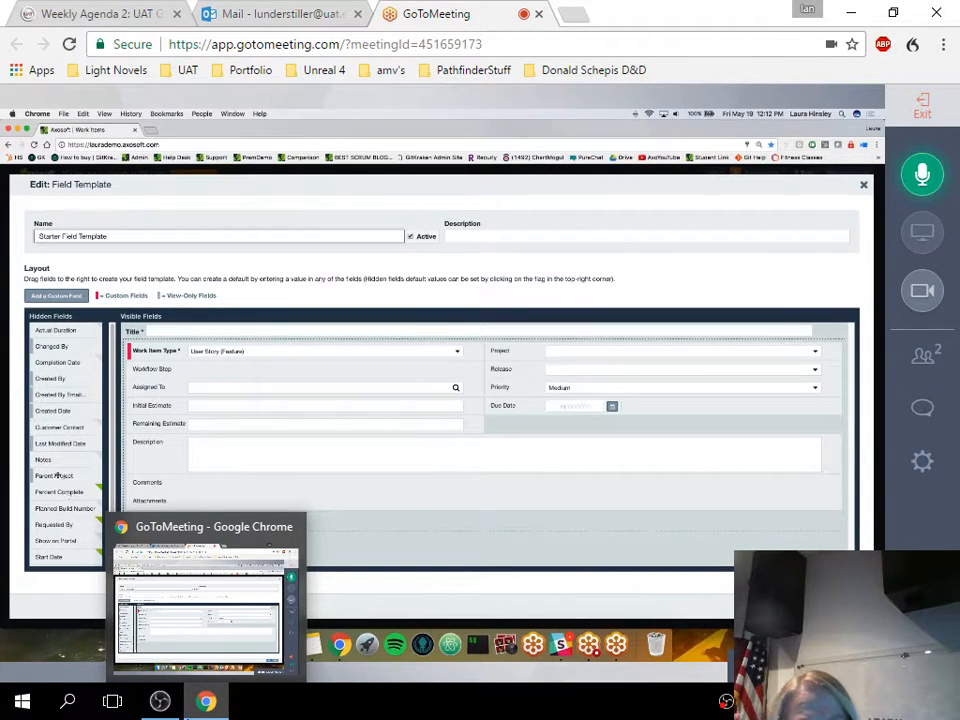
- Examine the field types offered for a new custom field and close the dialog without saving
{"action": "left_click", "coordinate": [68, 296]}
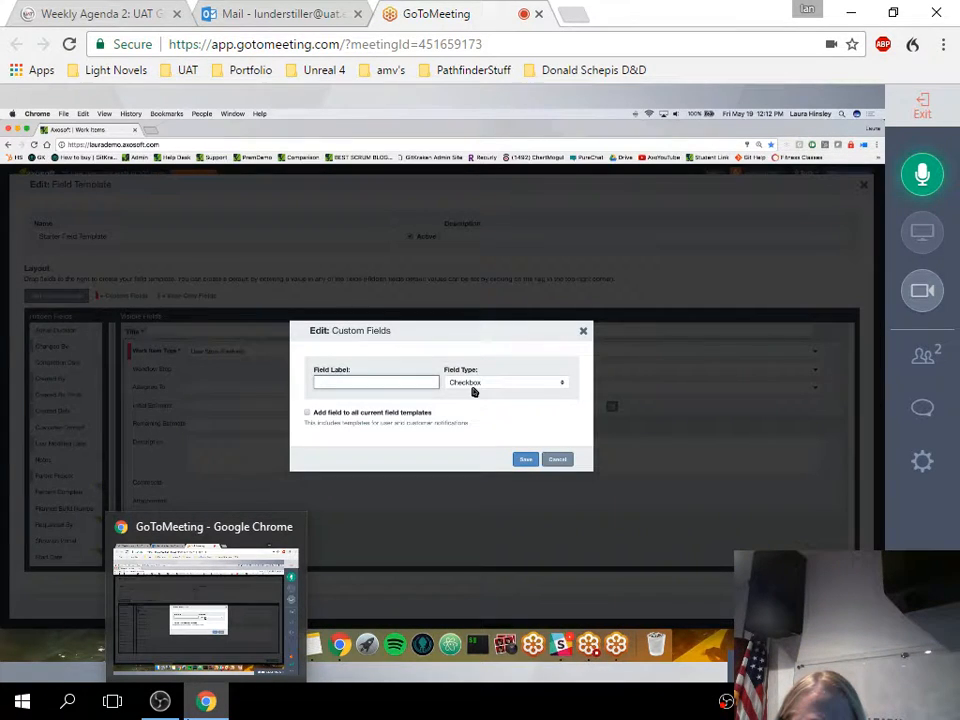
{"action": "left_click", "coordinate": [474, 384]}
{"action": "left_click", "coordinate": [583, 331]}
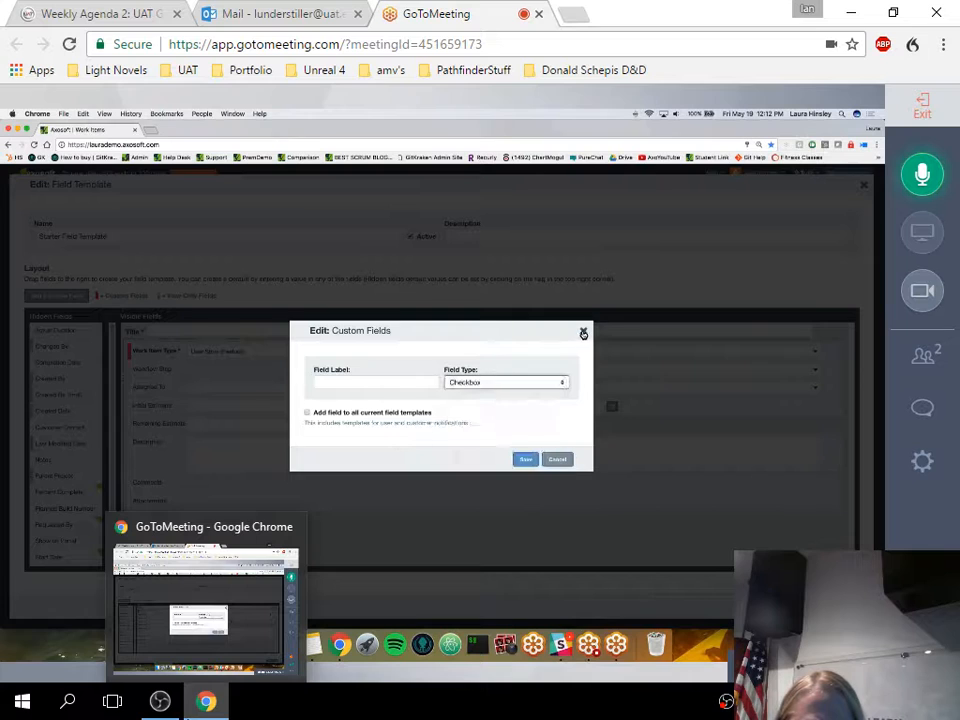
{"action": "left_click", "coordinate": [583, 331]}
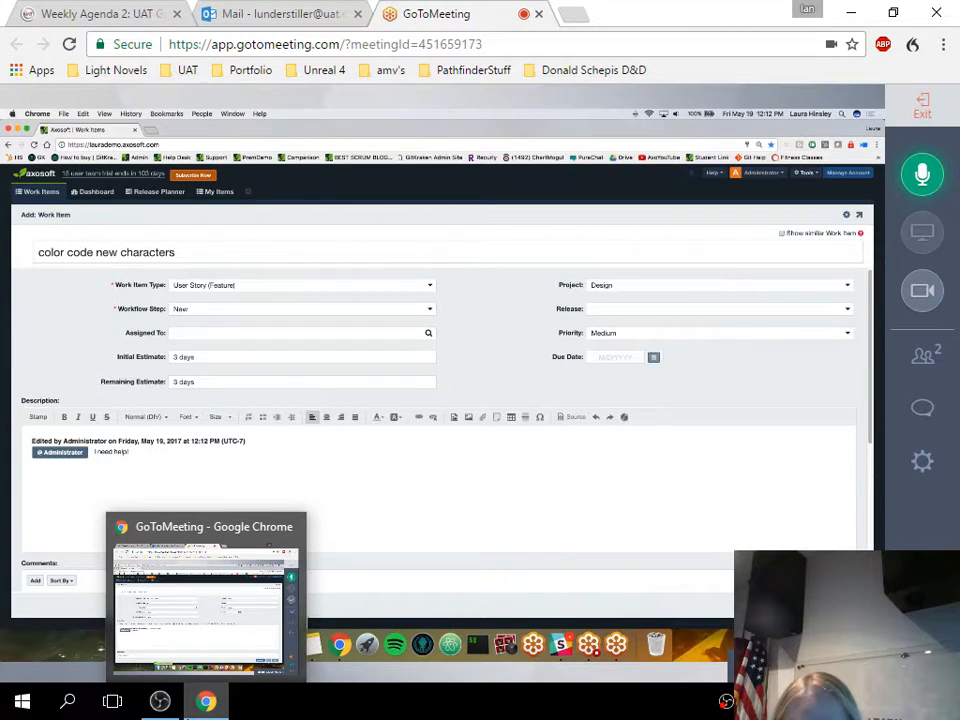
- Set the due date of the "color code new characters" work item to 5/26/2017
{"action": "left_click", "coordinate": [653, 358]}
{"action": "left_click", "coordinate": [668, 437]}
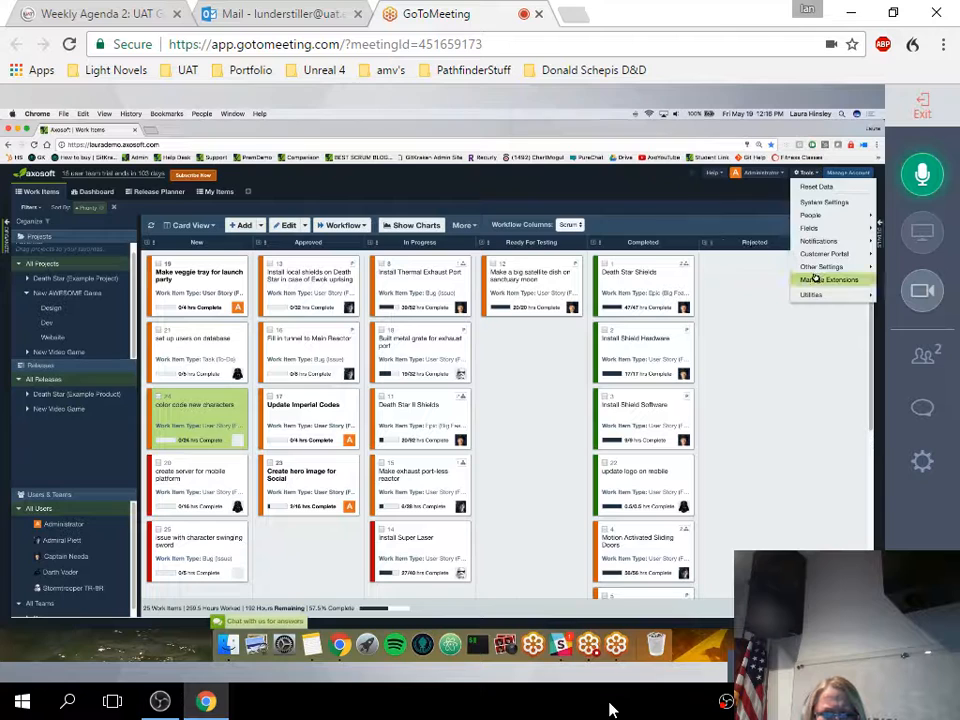
- Change the work items from Card View to List View and select the New AWESOME Game project
{"action": "mouse_move", "coordinate": [805, 267]}
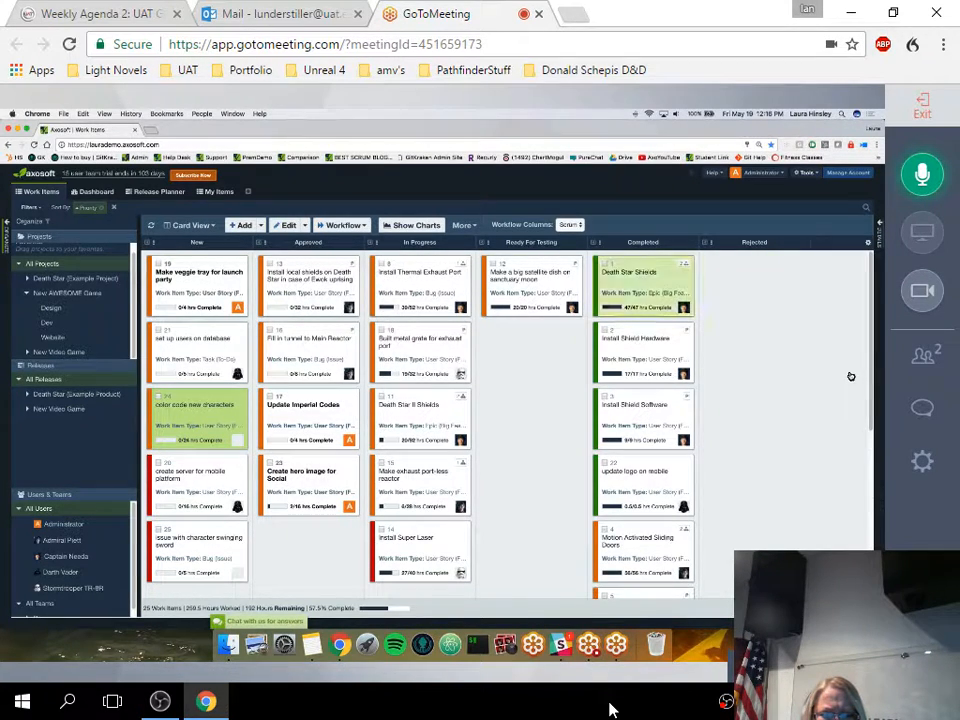
{"action": "left_click", "coordinate": [198, 225]}
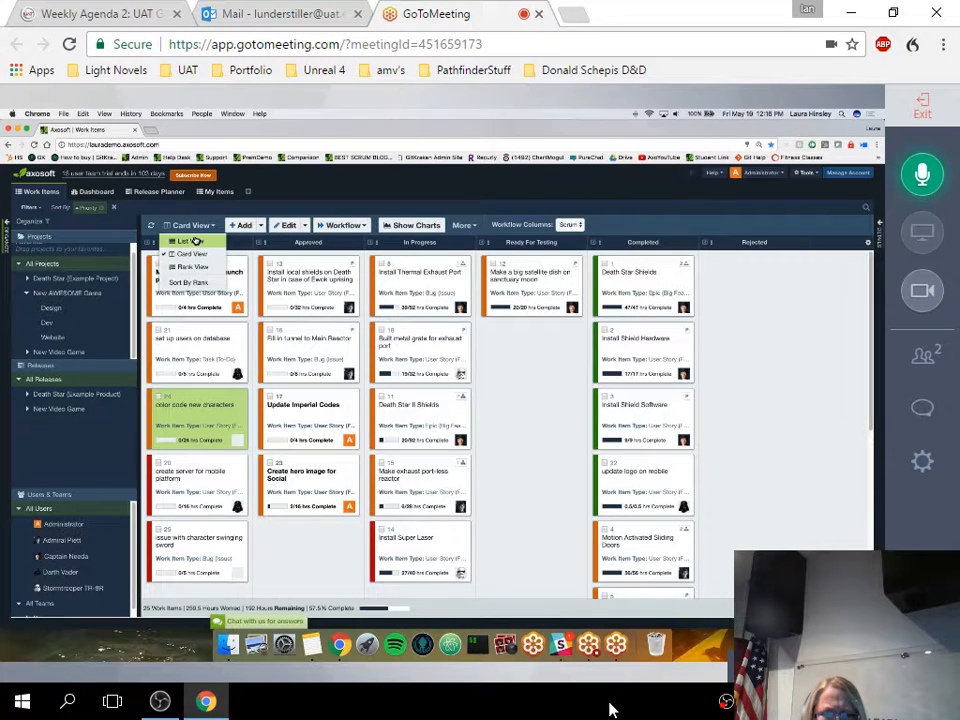
{"action": "left_click", "coordinate": [188, 241]}
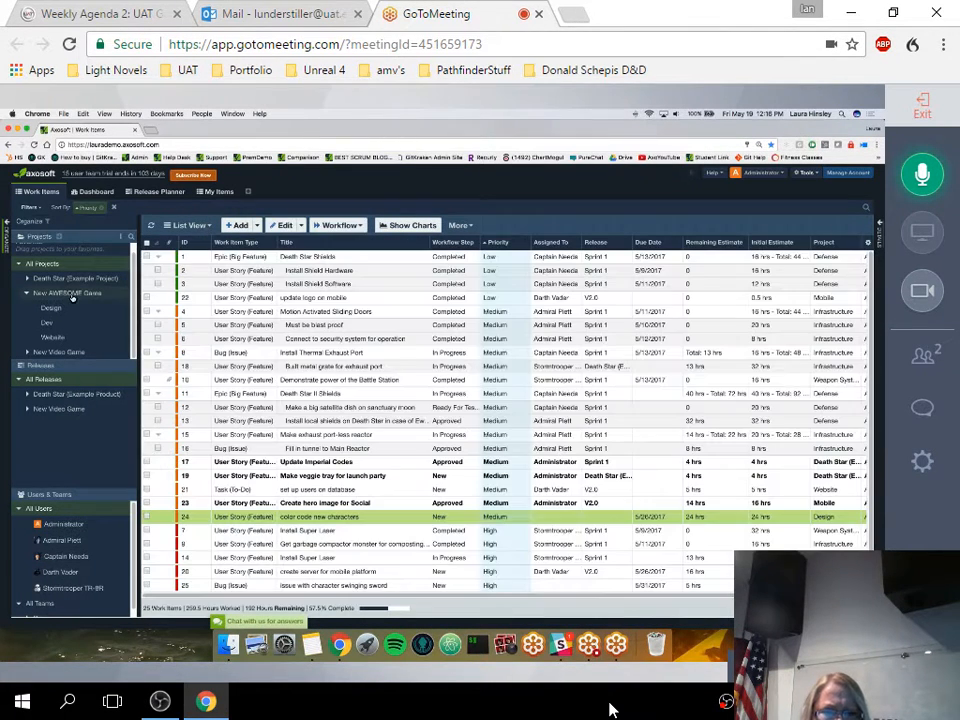
{"action": "left_click", "coordinate": [76, 294]}
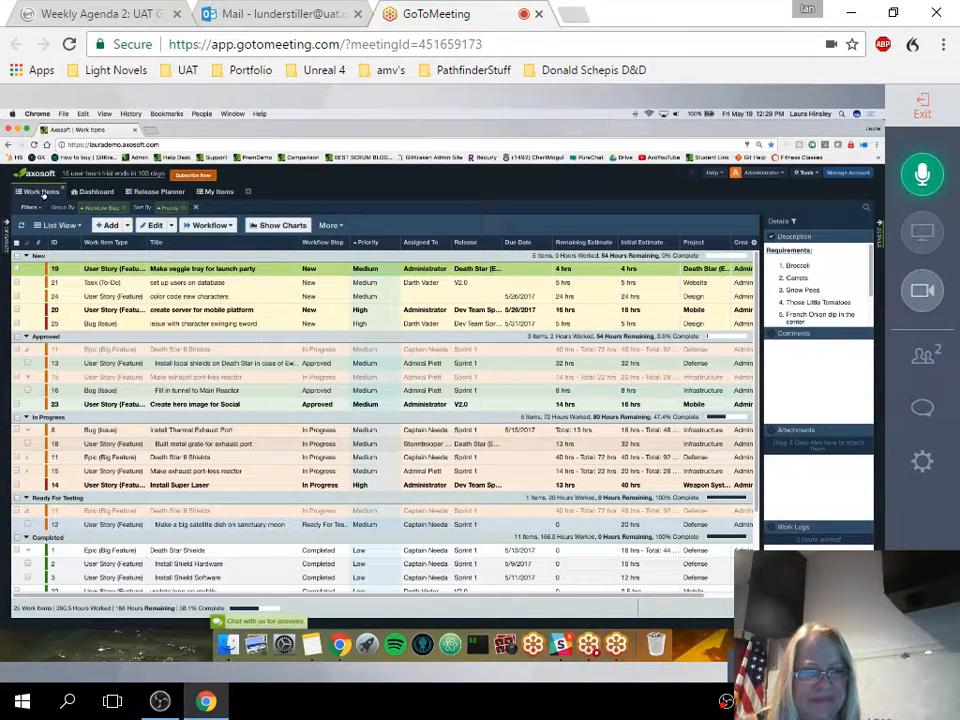
- Save the current Work Items tab as a public tab named "Items by Workflow STep" with all settings included
{"action": "right_click", "coordinate": [42, 193]}
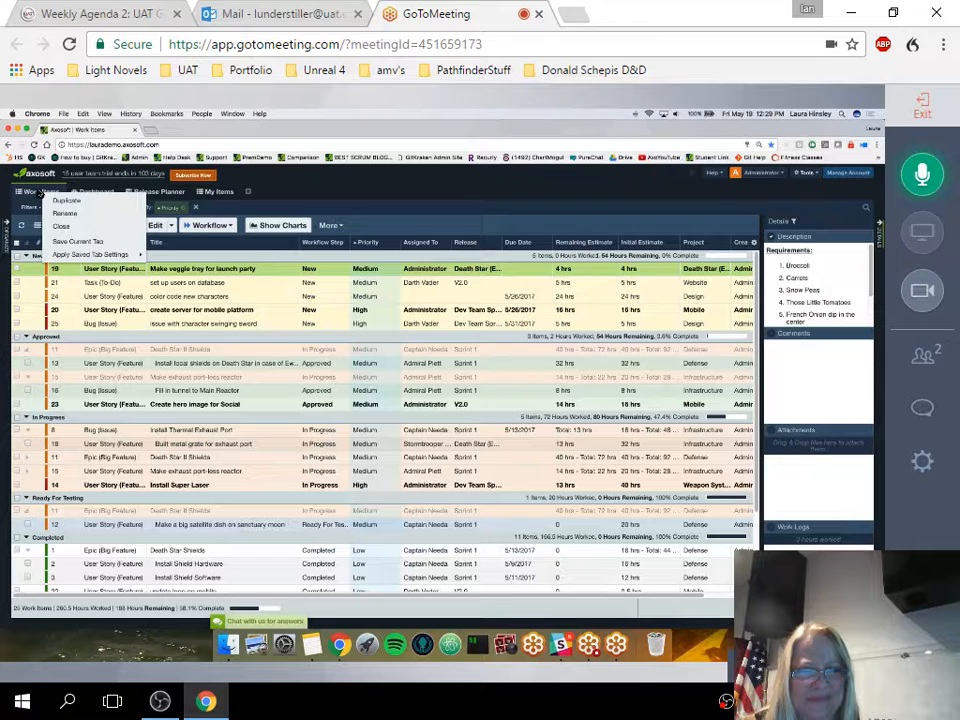
{"action": "left_click", "coordinate": [62, 242]}
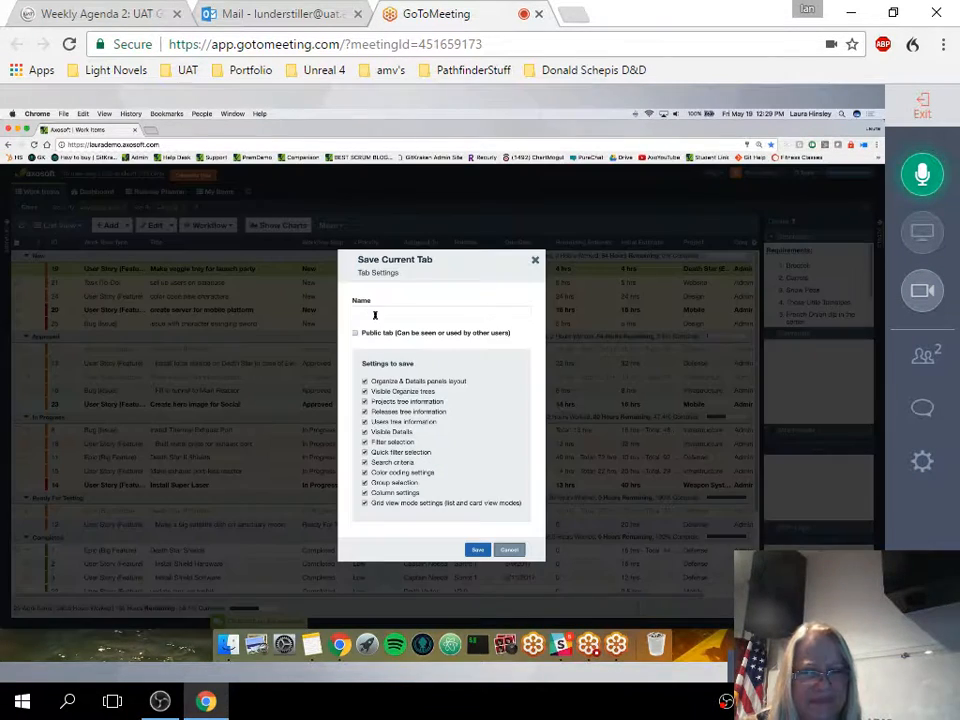
{"action": "left_click", "coordinate": [375, 315]}
{"action": "type", "text": "Items by Workflow Step"}
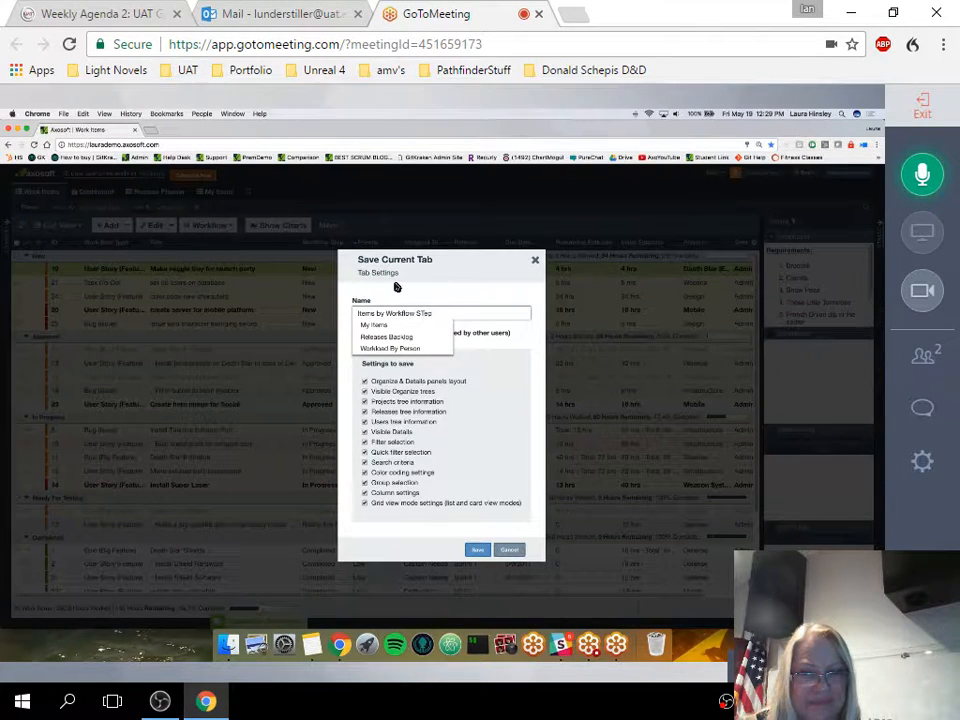
{"action": "left_click", "coordinate": [398, 287]}
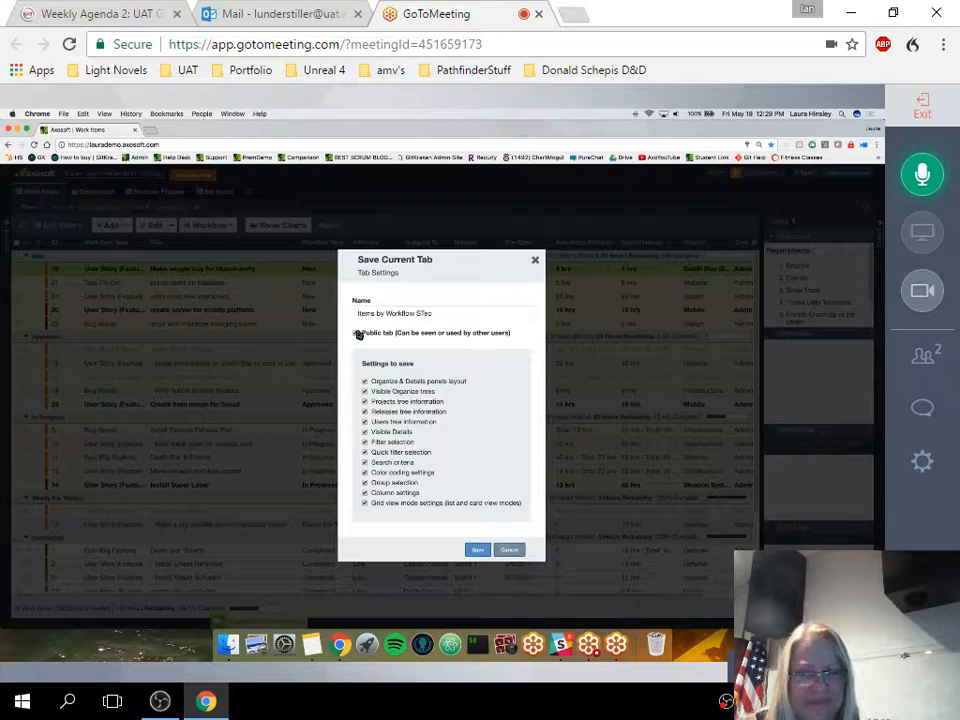
{"action": "left_click", "coordinate": [356, 333]}
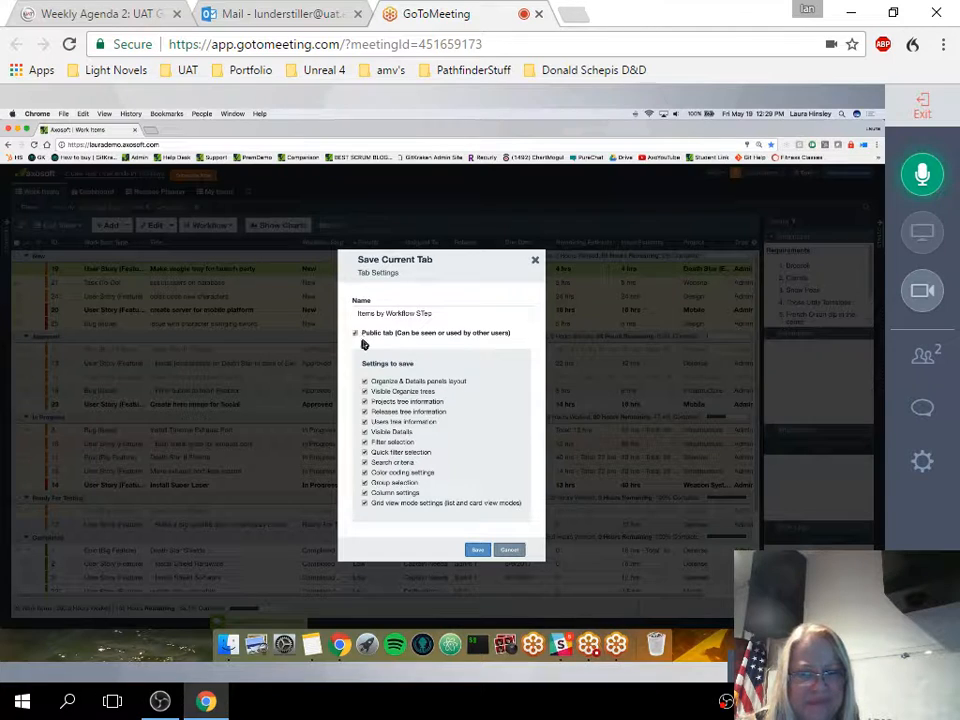
{"action": "left_click", "coordinate": [478, 551]}
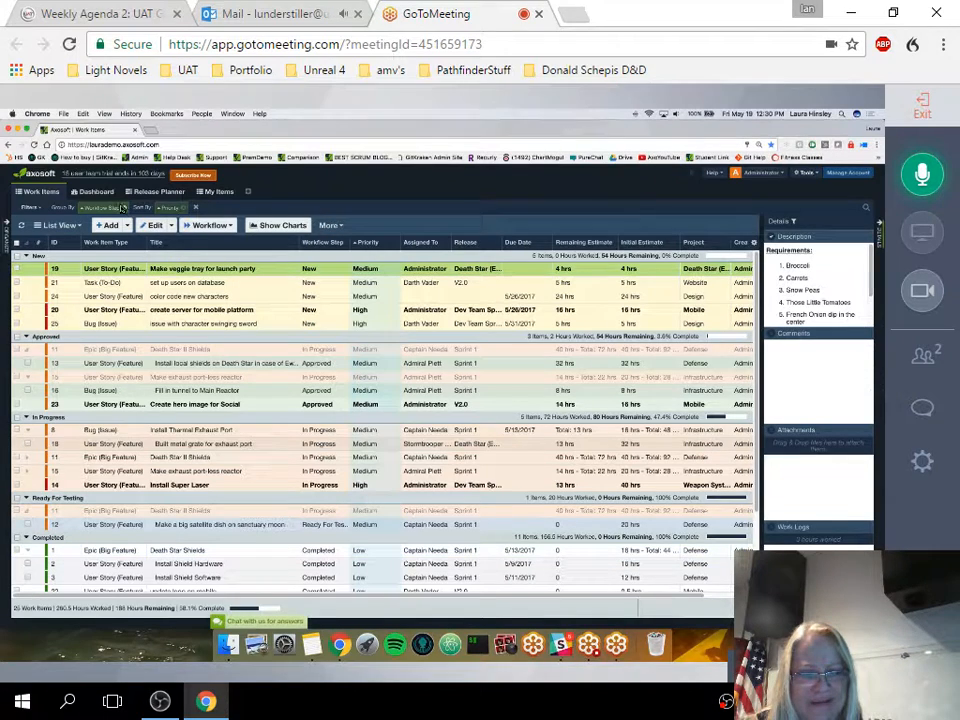
- Remove the workflow step grouping from the work items list
{"action": "left_click", "coordinate": [121, 207]}
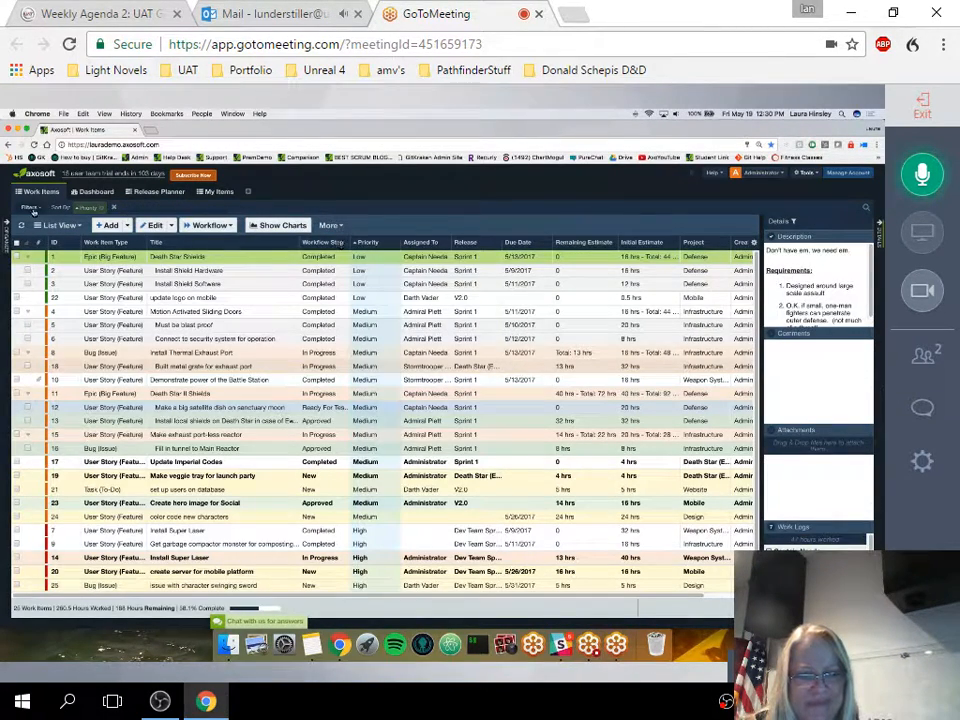
- Filter the work items list to Not Completed, sorted by workflow step, with the Organize panel expanded
{"action": "left_click", "coordinate": [31, 208]}
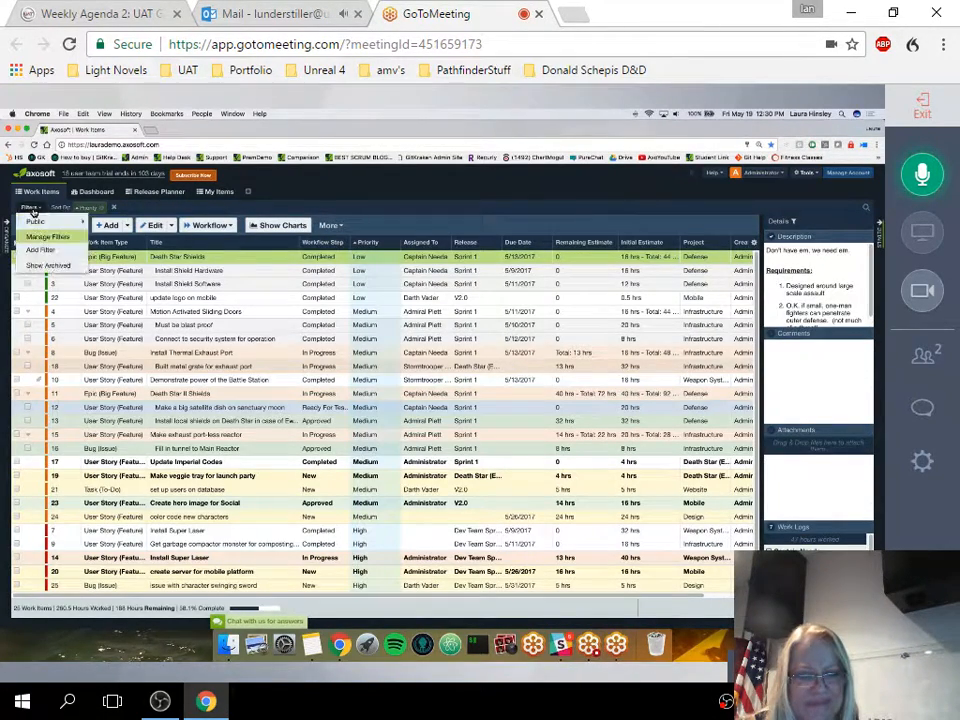
{"action": "mouse_move", "coordinate": [40, 221]}
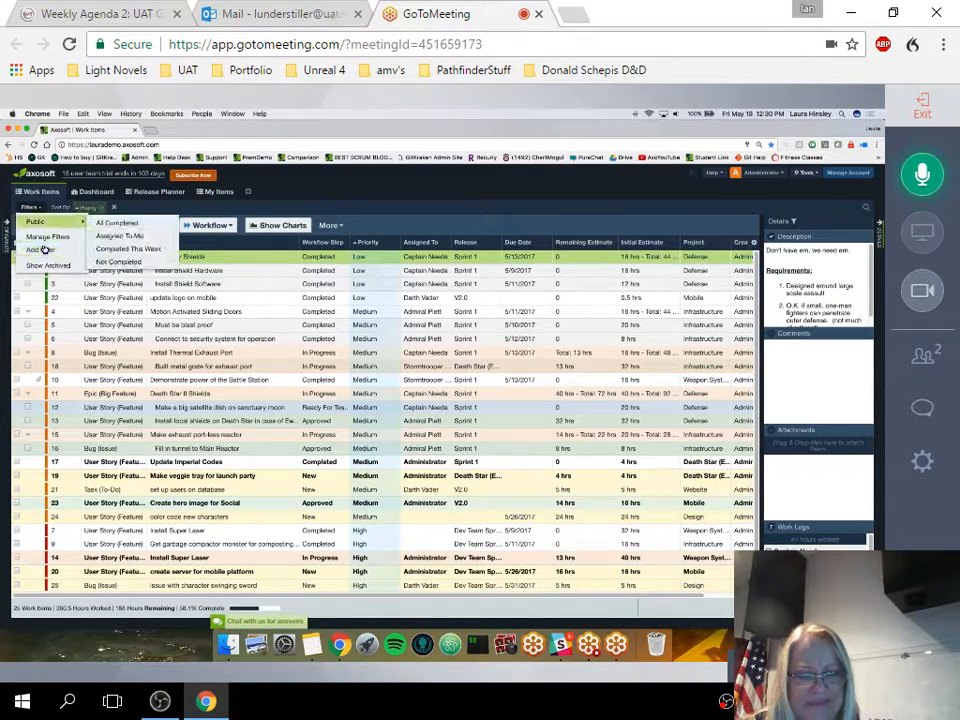
{"action": "left_click", "coordinate": [108, 223]}
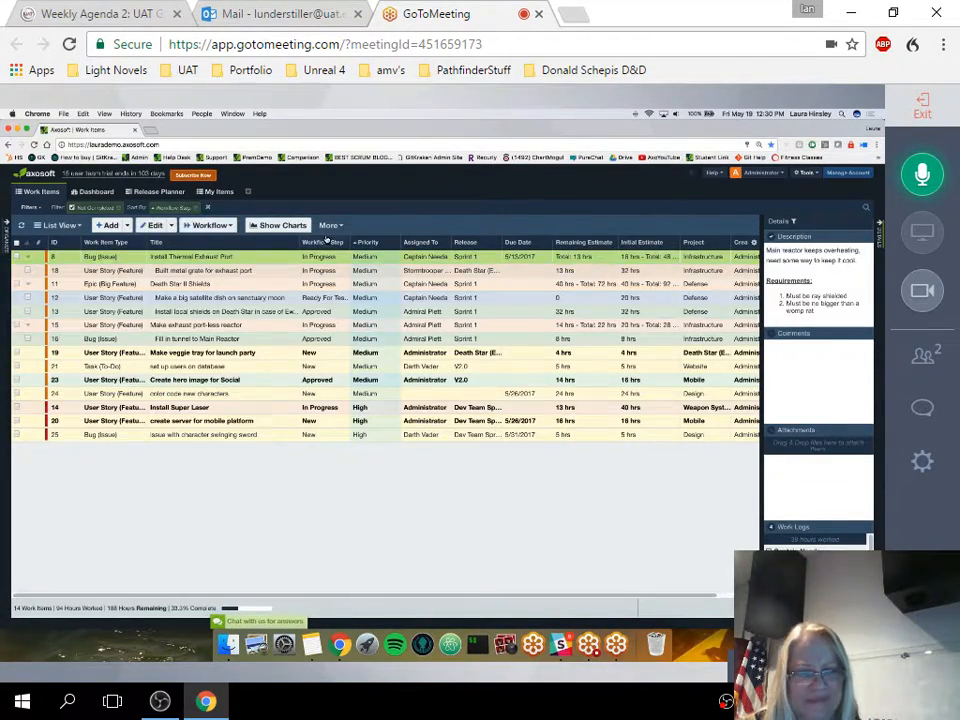
{"action": "left_click", "coordinate": [326, 242]}
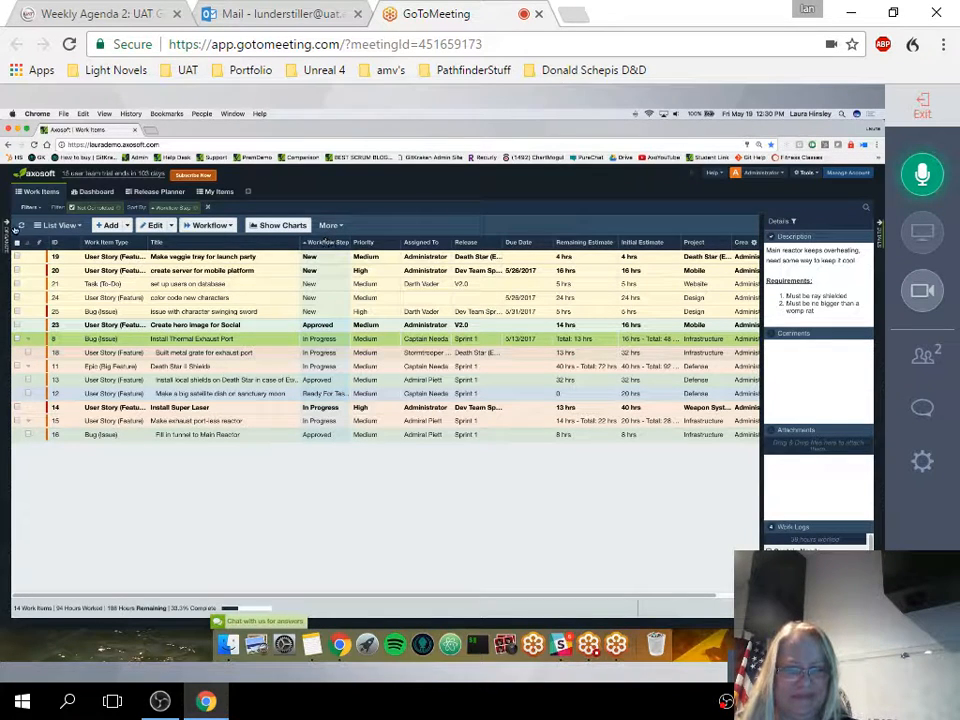
{"action": "left_click", "coordinate": [12, 229]}
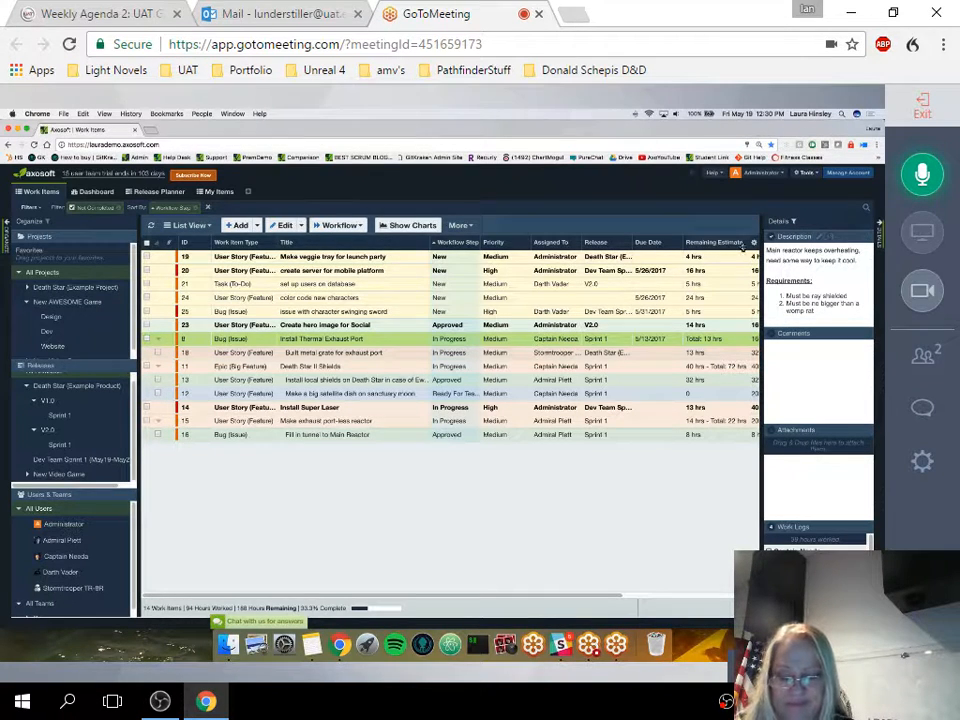
- Open the saved tab "Items by Workflow STep" and look over its grouped work items
{"action": "left_click", "coordinate": [248, 192]}
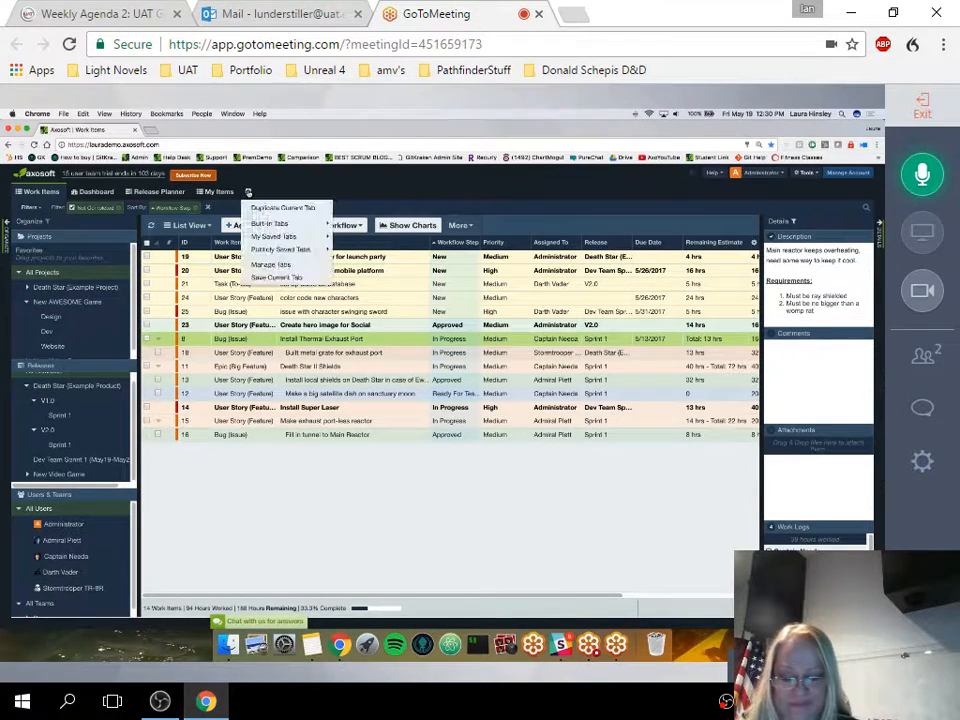
{"action": "mouse_move", "coordinate": [258, 237]}
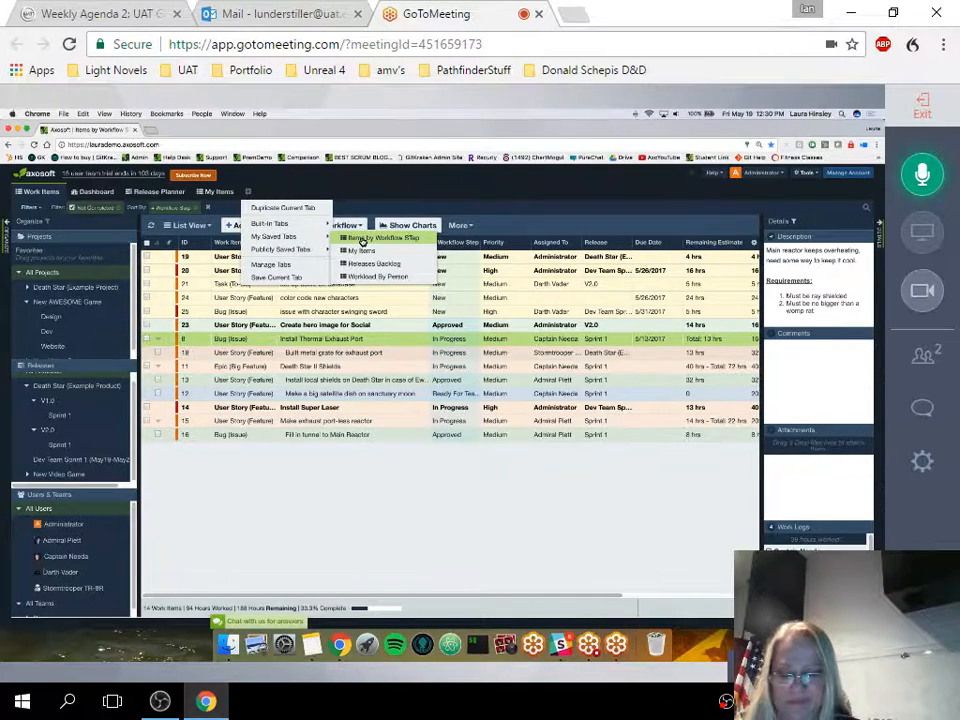
{"action": "left_click", "coordinate": [362, 240]}
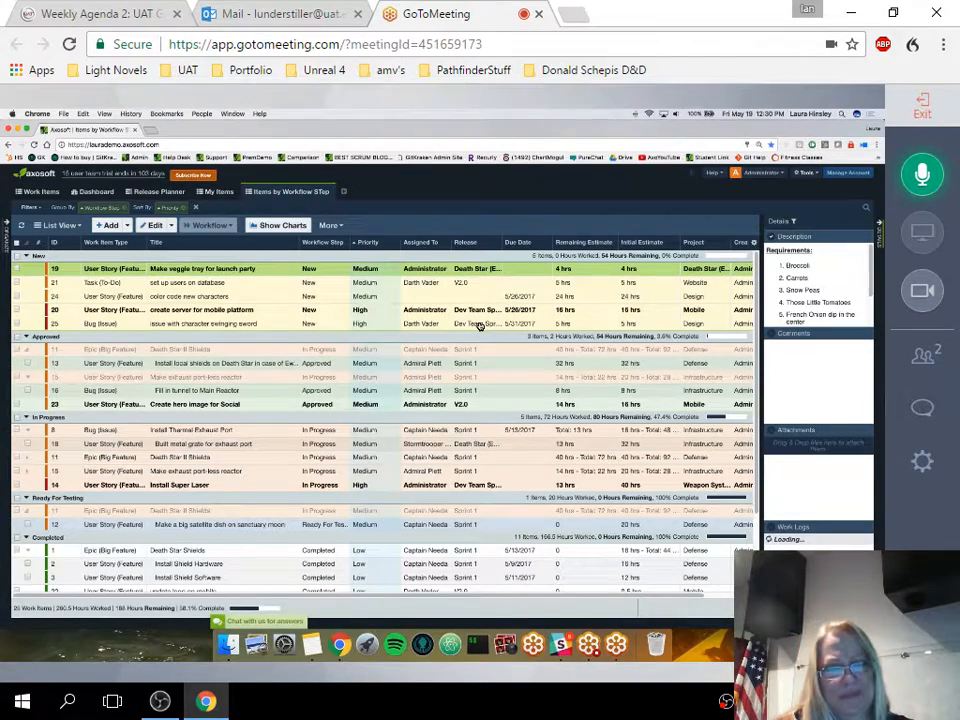
{"action": "scroll", "coordinate": [480, 325], "scroll_direction": "down", "scroll_amount": 3}
{"action": "scroll", "coordinate": [480, 326], "scroll_direction": "up", "scroll_amount": 3}
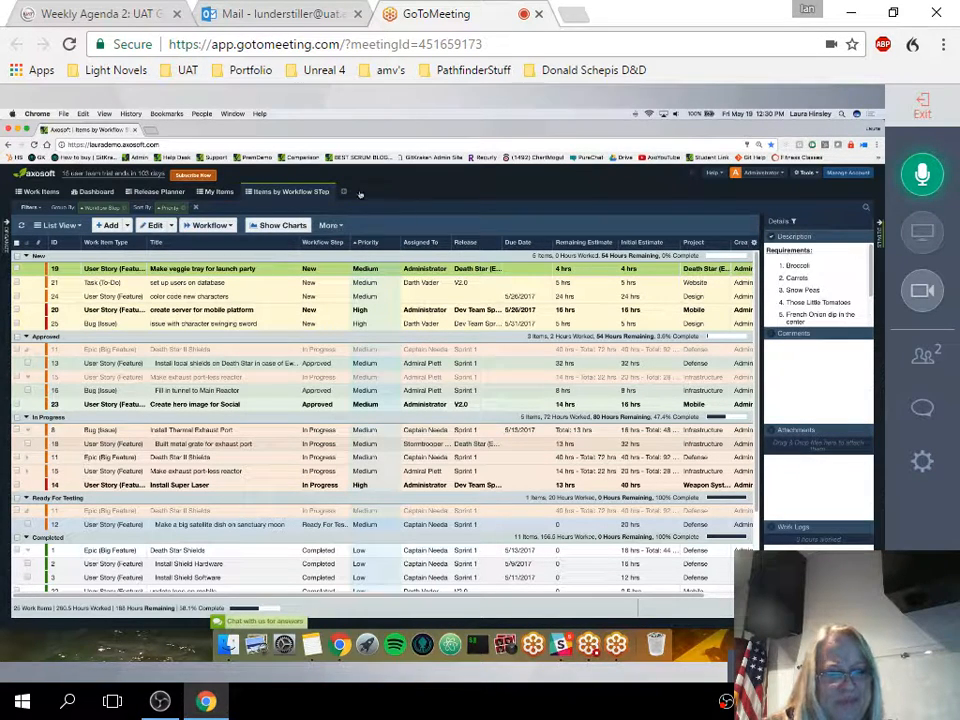
- Add an Estimated vs. Actual gadget grouped by Project to the Example Dashboard's top row and widen it to two cells
{"action": "left_click", "coordinate": [86, 192]}
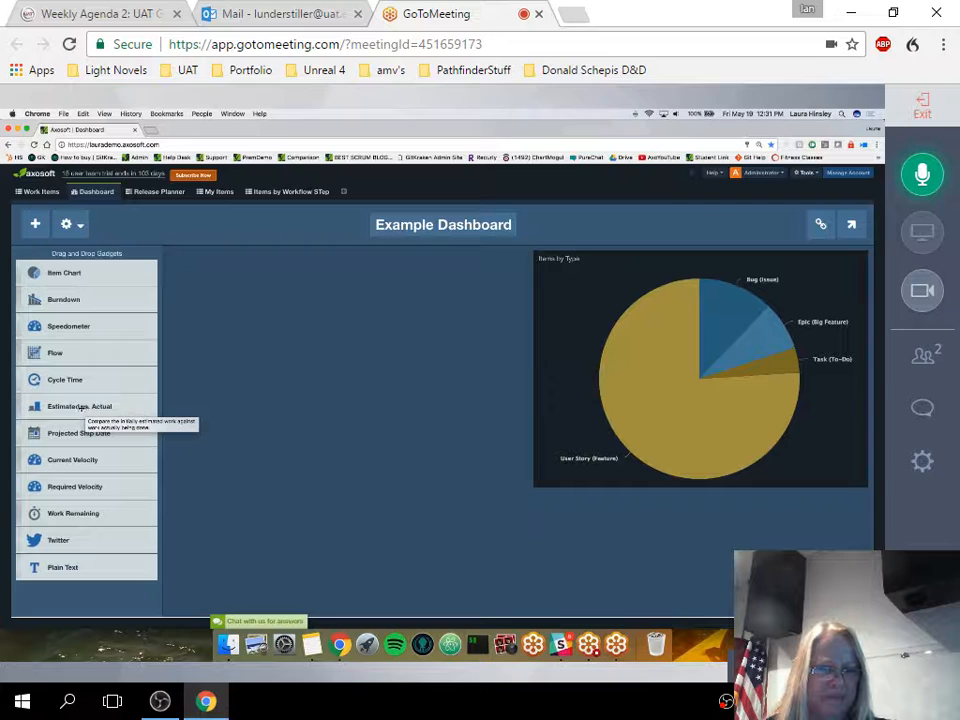
{"action": "left_click_drag", "start_coordinate": [80, 408], "coordinate": [265, 310]}
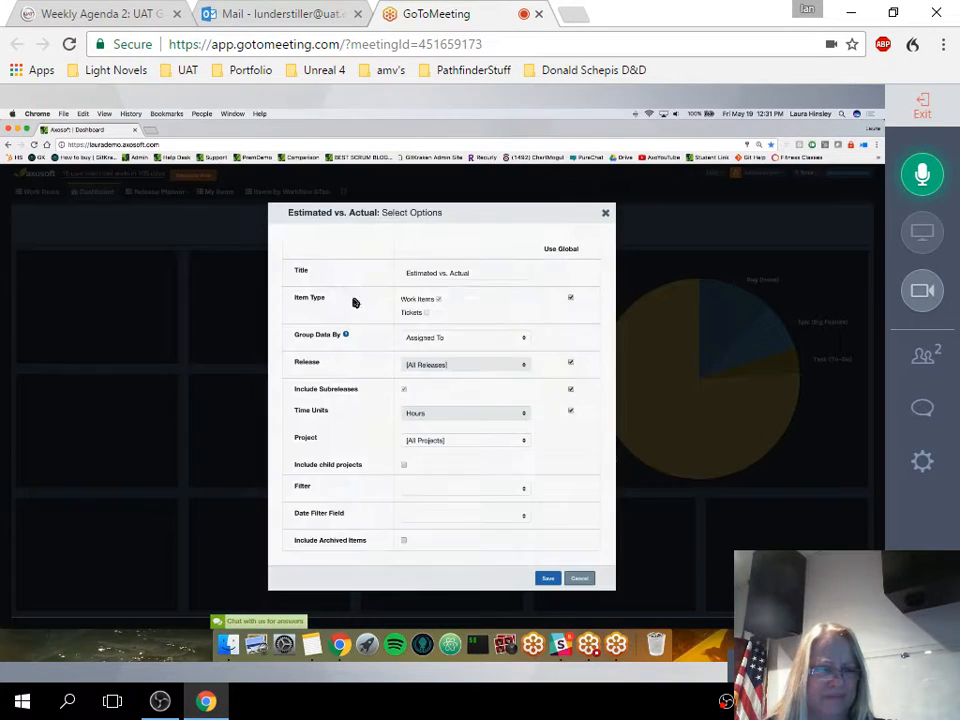
{"action": "left_click", "coordinate": [489, 273]}
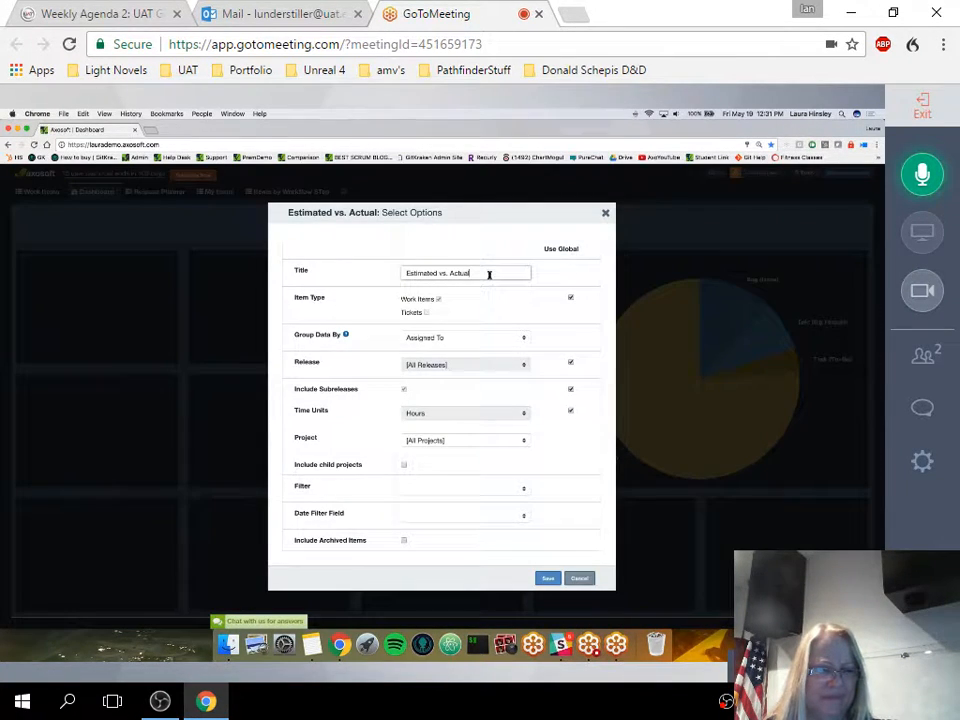
{"action": "left_click", "coordinate": [453, 343]}
{"action": "left_click", "coordinate": [451, 439]}
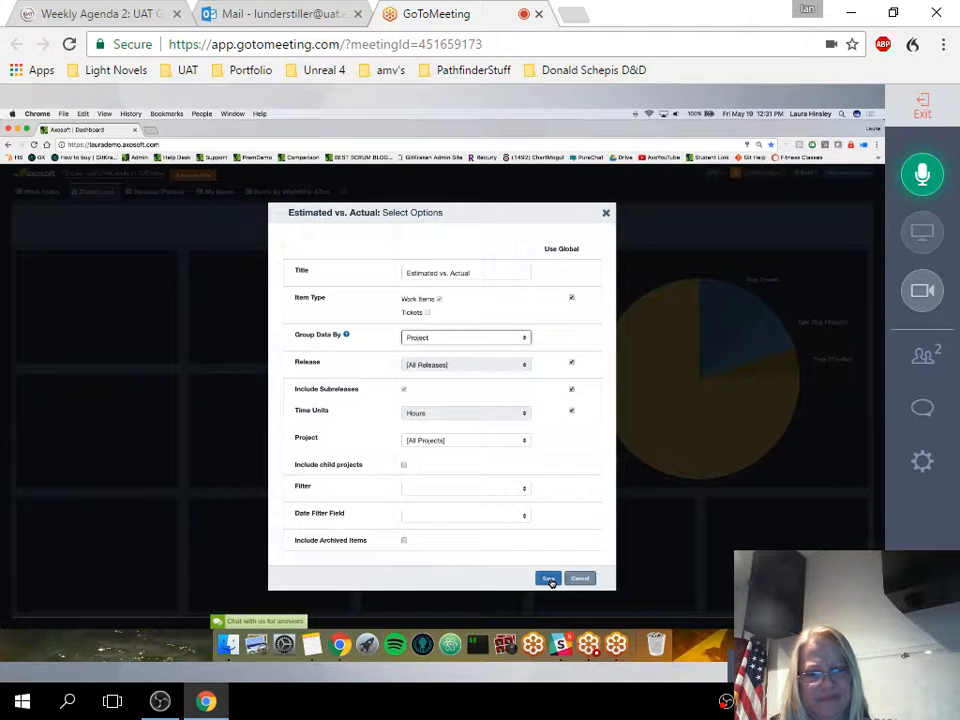
{"action": "left_click", "coordinate": [549, 579]}
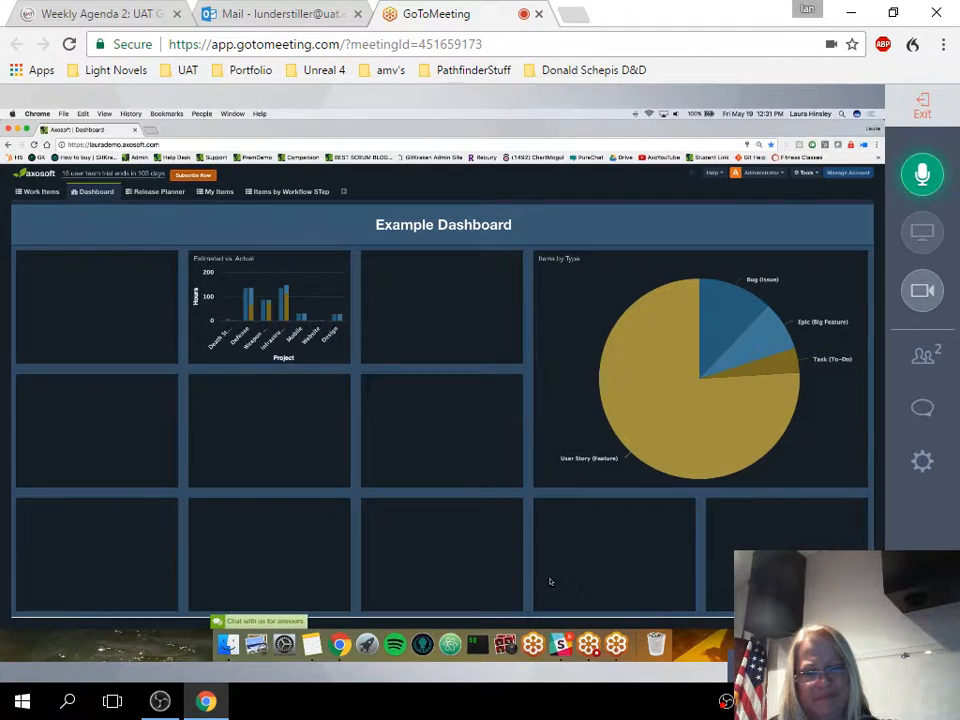
{"action": "left_click_drag", "start_coordinate": [349, 309], "coordinate": [461, 302]}
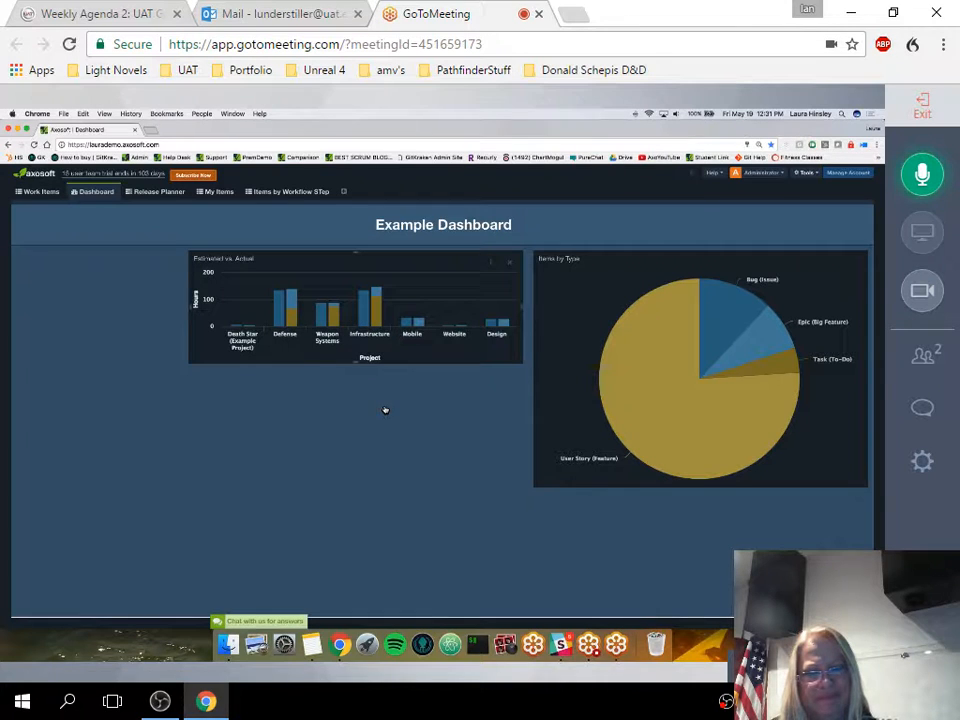
- Add a Burndown gadget below Estimated vs. Actual, titled "Burndown Sprint May 26", for the release Dev Team Sprint 1 (May19-May26) instead of the global release
{"action": "left_click", "coordinate": [36, 225]}
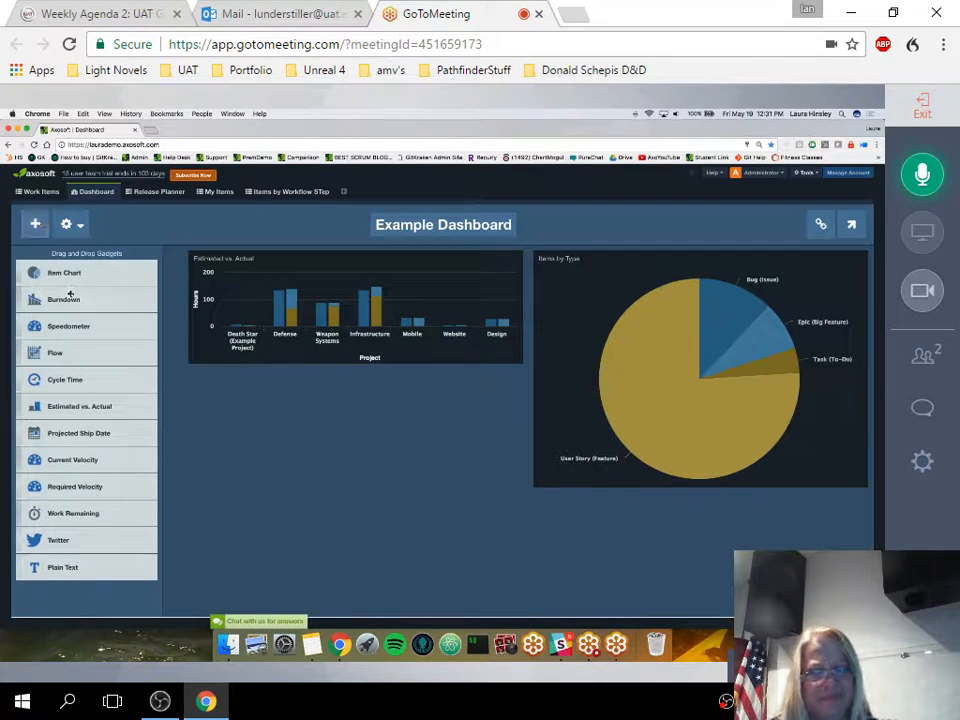
{"action": "left_click_drag", "start_coordinate": [67, 299], "coordinate": [305, 392]}
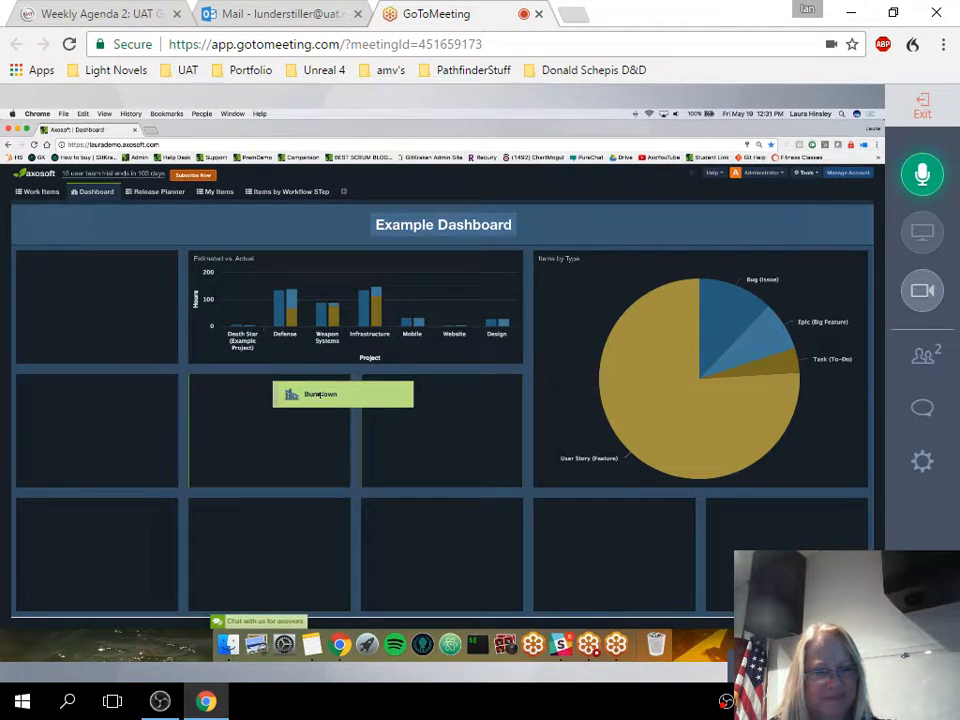
{"action": "type", "text": "Sprint May 26"}
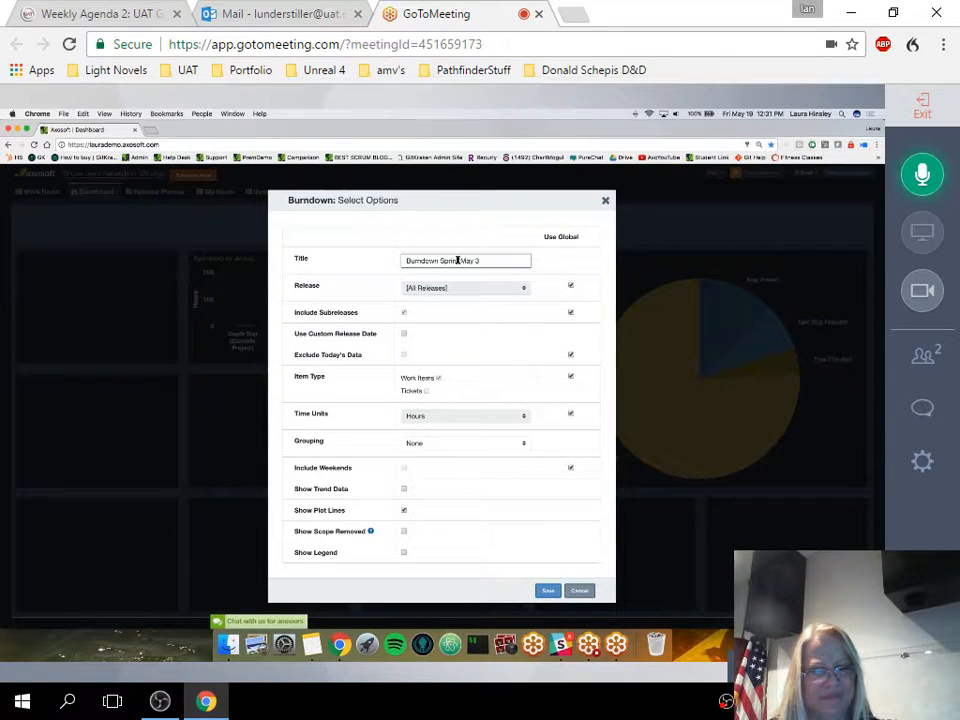
{"action": "left_click", "coordinate": [571, 285]}
{"action": "left_click", "coordinate": [465, 291]}
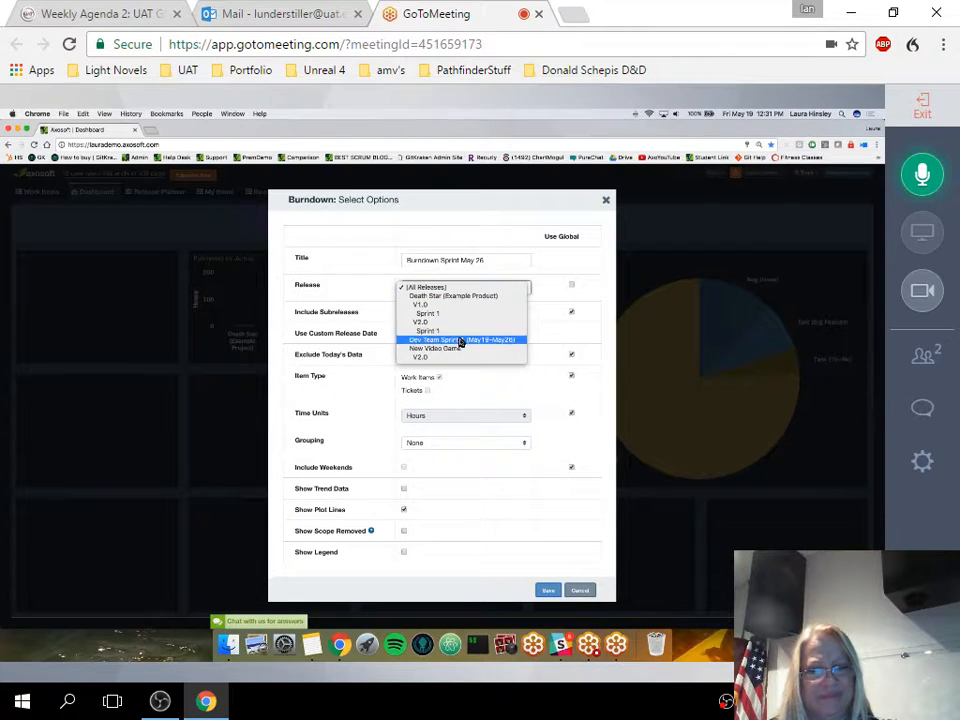
{"action": "left_click", "coordinate": [465, 337]}
{"action": "left_click", "coordinate": [548, 589]}
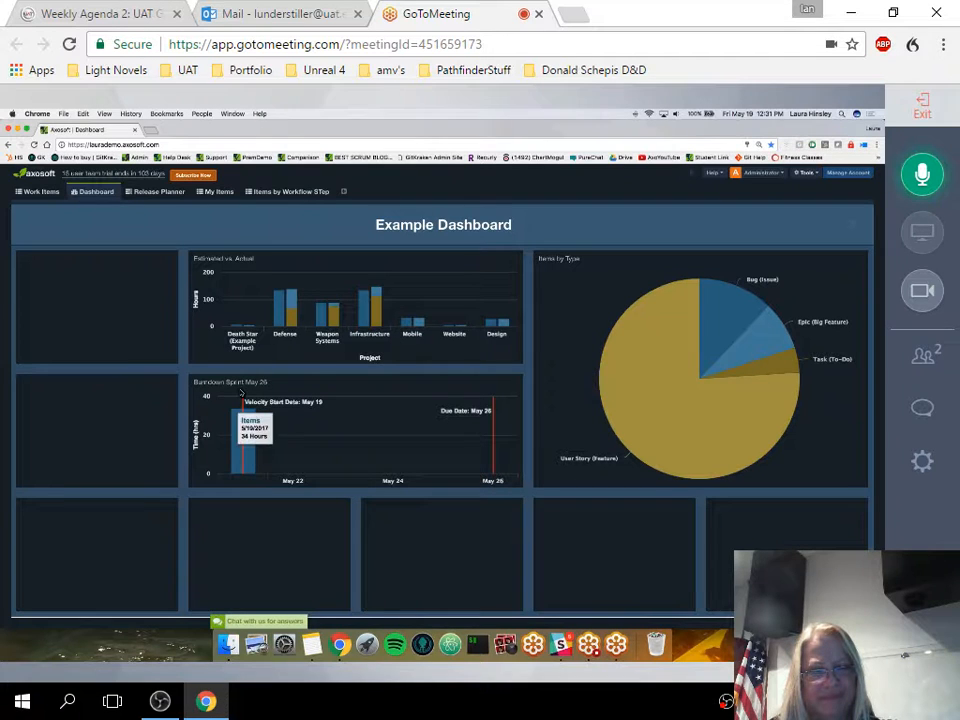
- Place an Item Chart gadget in the dashboard's lower-left cell and title it "Work Remaining by User"
{"action": "left_click", "coordinate": [35, 224]}
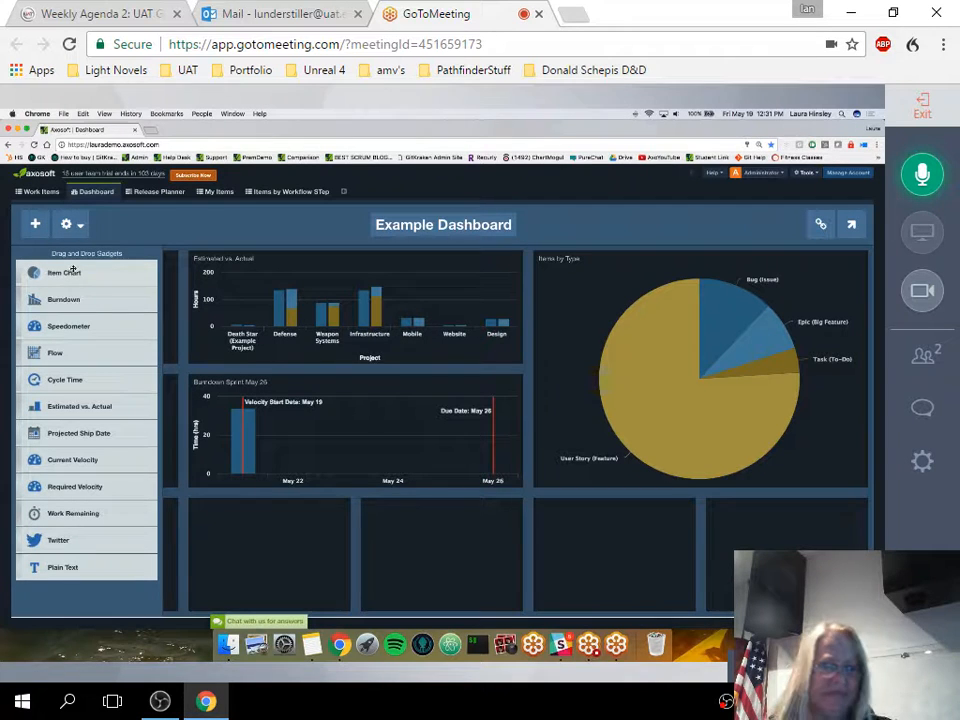
{"action": "left_click_drag", "start_coordinate": [65, 272], "coordinate": [145, 553]}
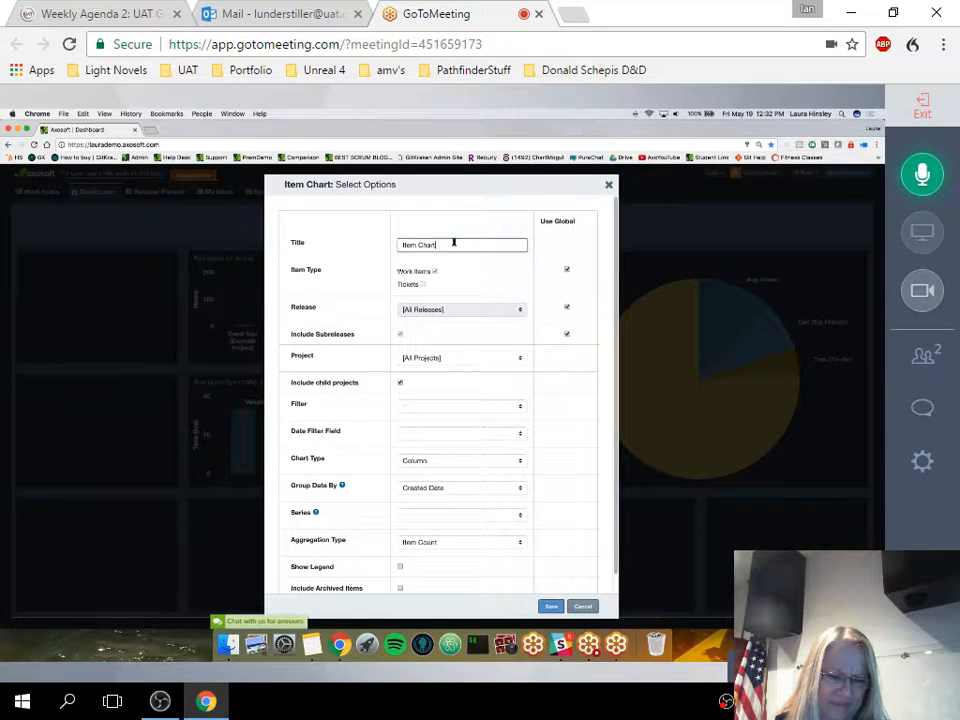
{"action": "triple_click", "coordinate": [443, 244]}
{"action": "type", "text": "Work Remaining by User"}
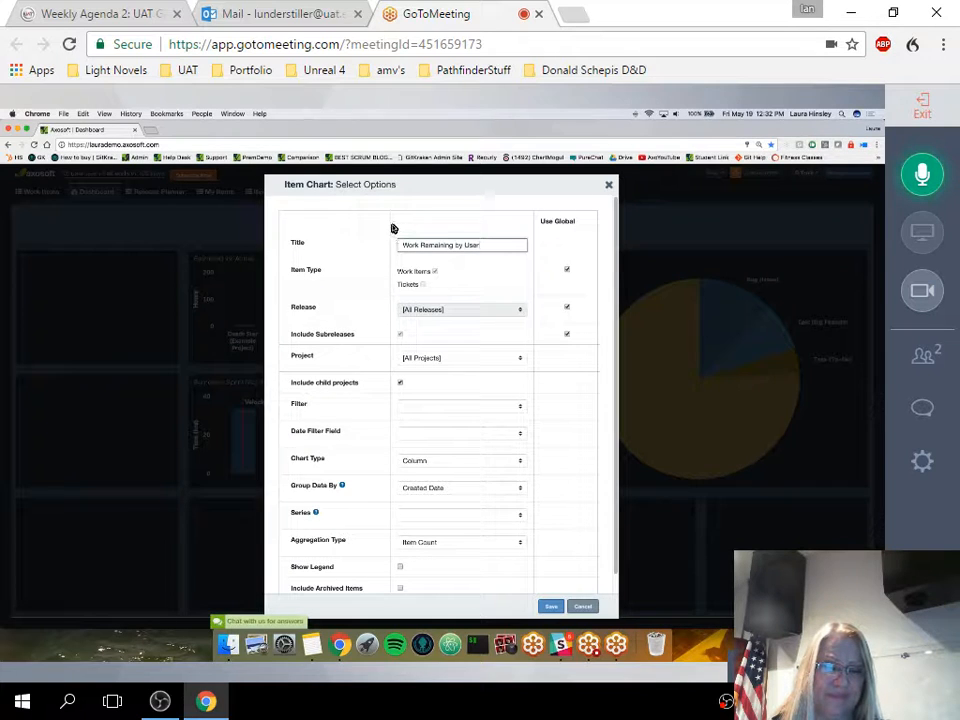
- Set the item chart's type to Pie and group its data by Assigned To
{"action": "scroll", "coordinate": [563, 291], "scroll_direction": "down", "scroll_amount": 1}
{"action": "scroll", "coordinate": [518, 428], "scroll_direction": "down", "scroll_amount": 1}
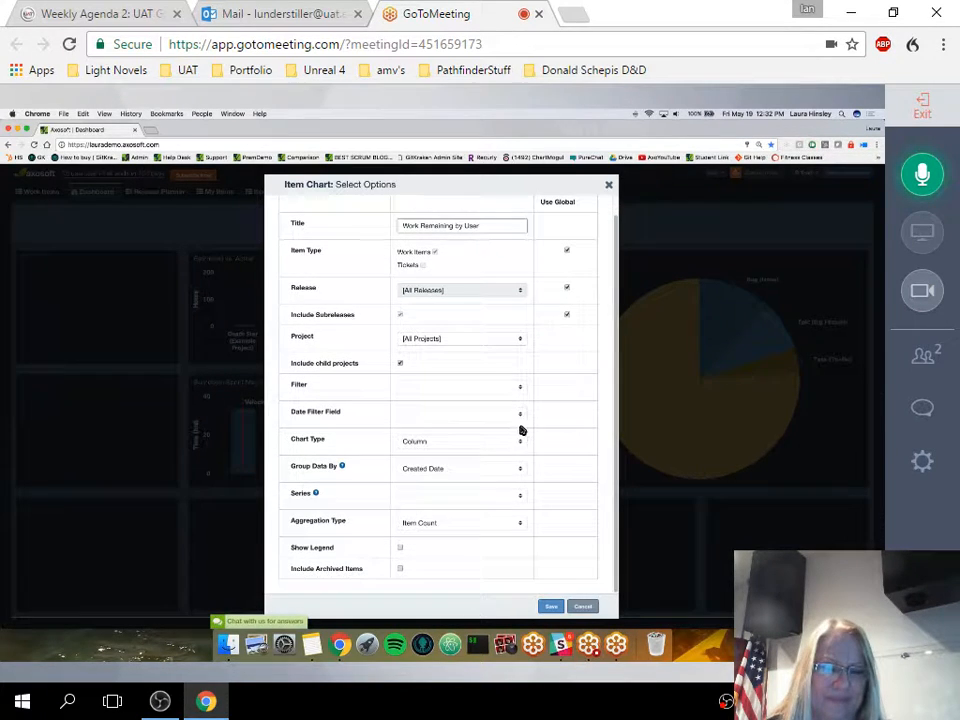
{"action": "left_click", "coordinate": [521, 444]}
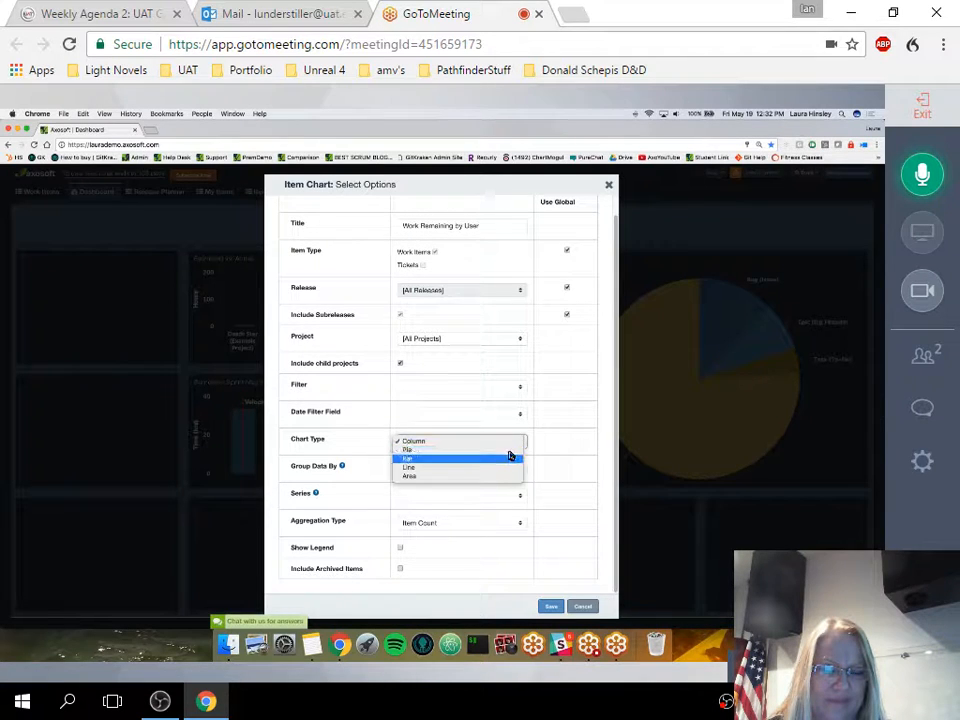
{"action": "left_click", "coordinate": [510, 451]}
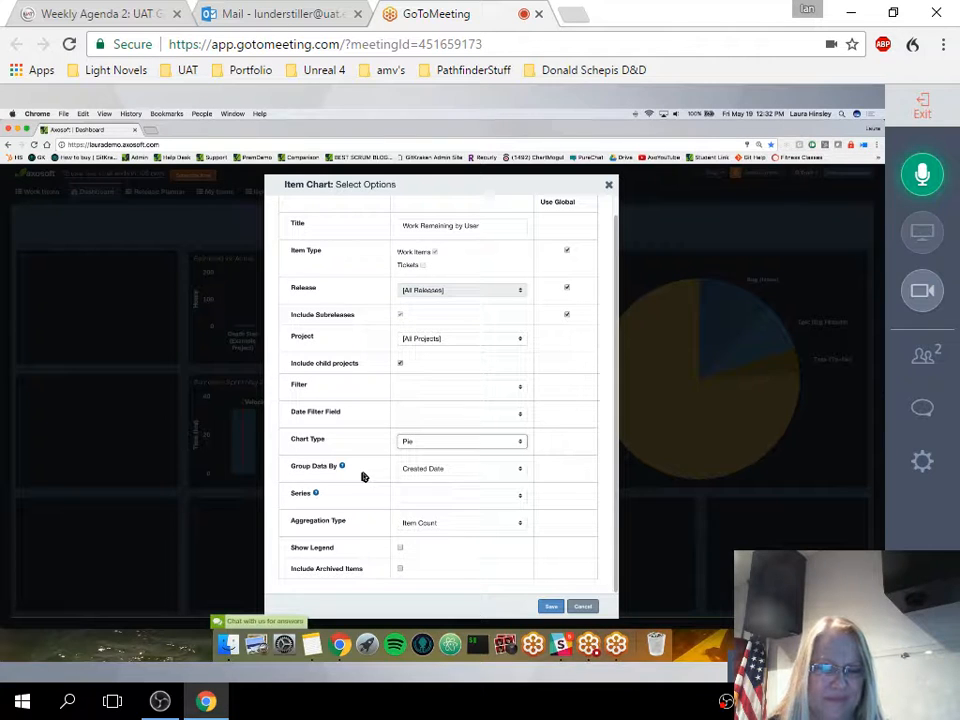
{"action": "left_click", "coordinate": [460, 468]}
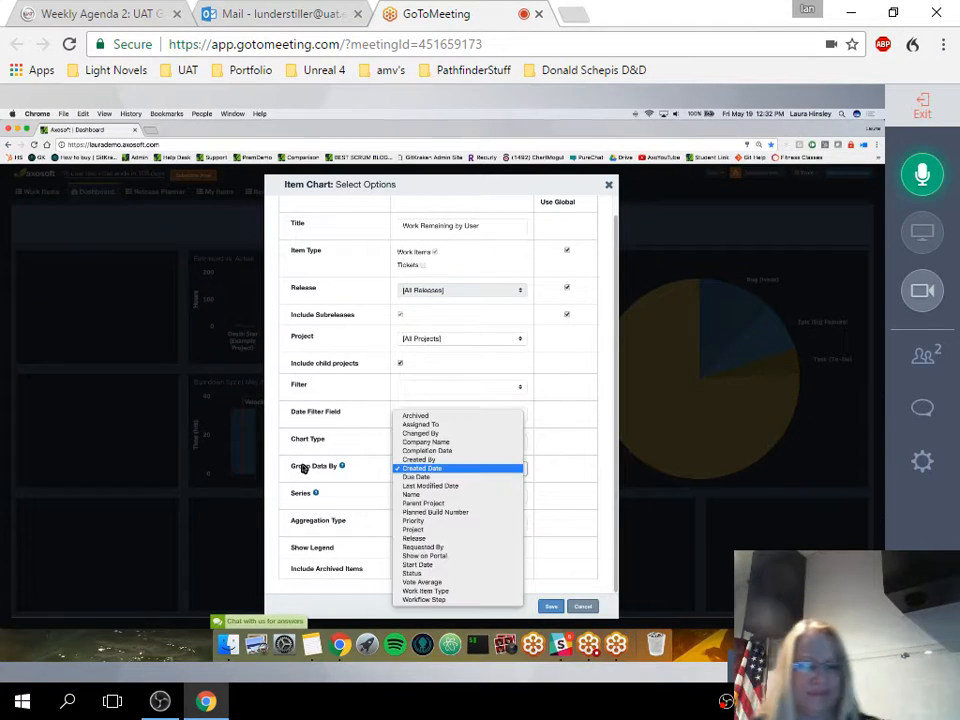
{"action": "left_click", "coordinate": [451, 425]}
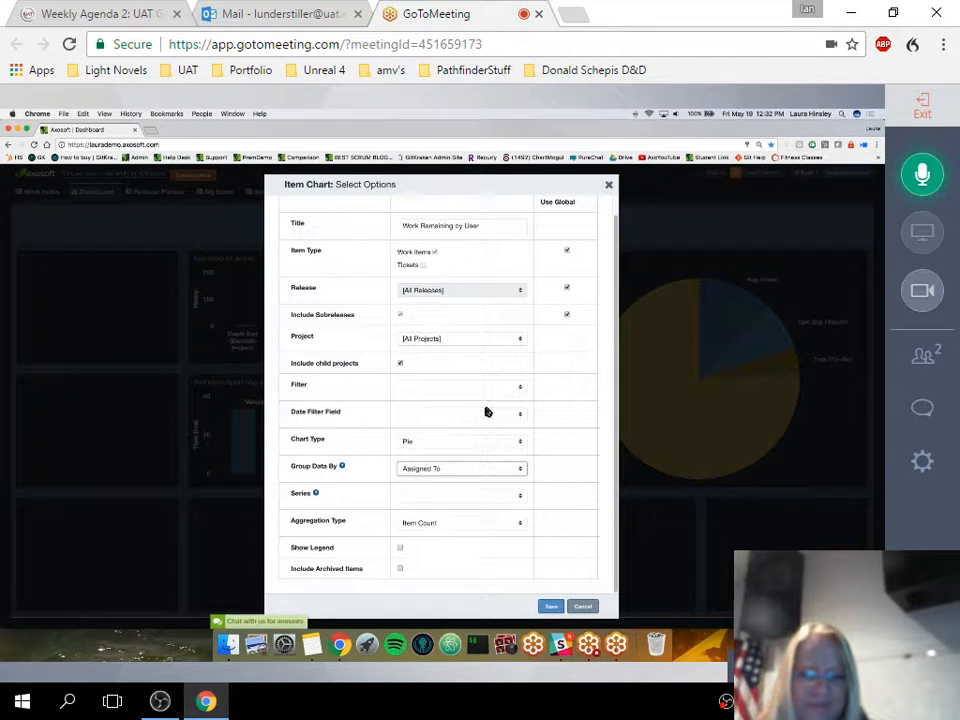
- Aggregate the item chart by the Sum of Remaining Estimate and save the gadget
{"action": "left_click", "coordinate": [436, 522]}
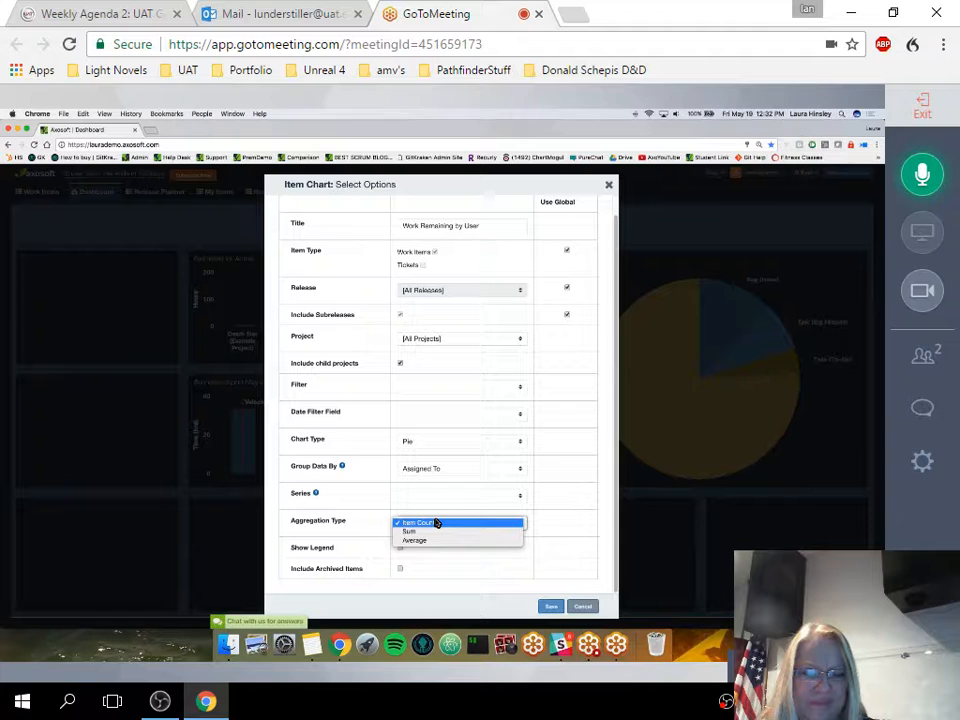
{"action": "left_click", "coordinate": [437, 532]}
{"action": "left_click", "coordinate": [441, 549]}
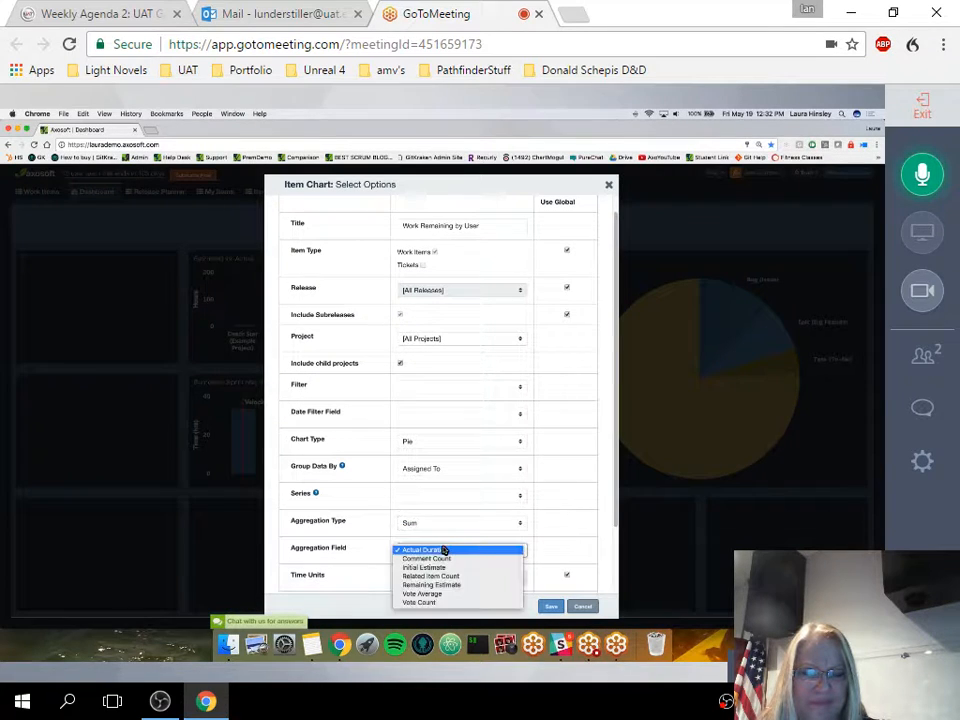
{"action": "left_click", "coordinate": [445, 585]}
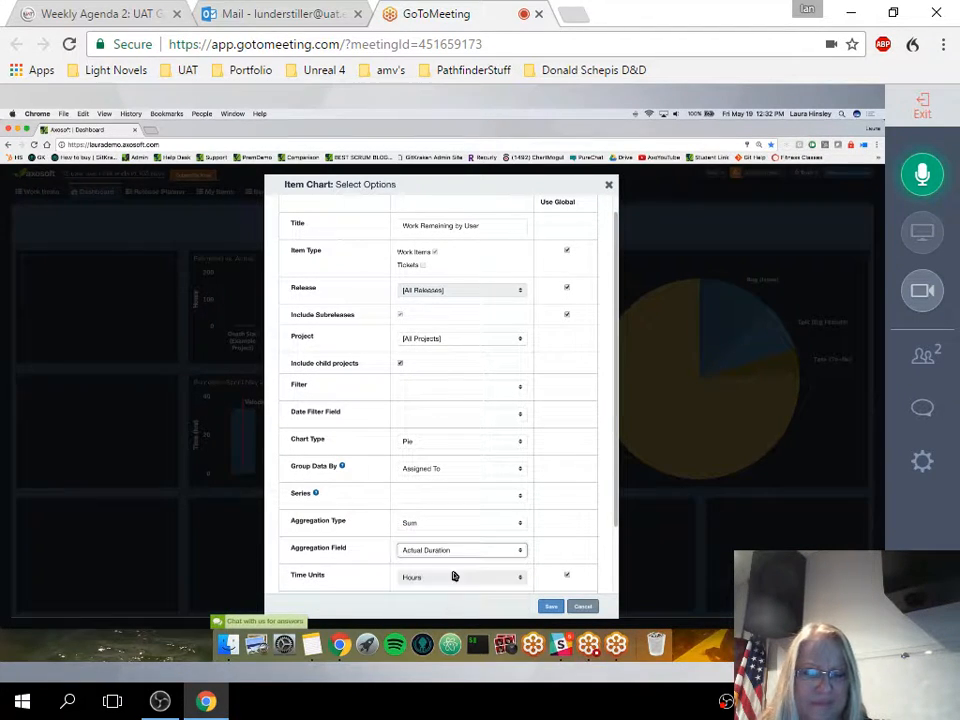
{"action": "scroll", "coordinate": [499, 551], "scroll_direction": "down", "scroll_amount": 2}
{"action": "scroll", "coordinate": [501, 553], "scroll_direction": "up", "scroll_amount": 3}
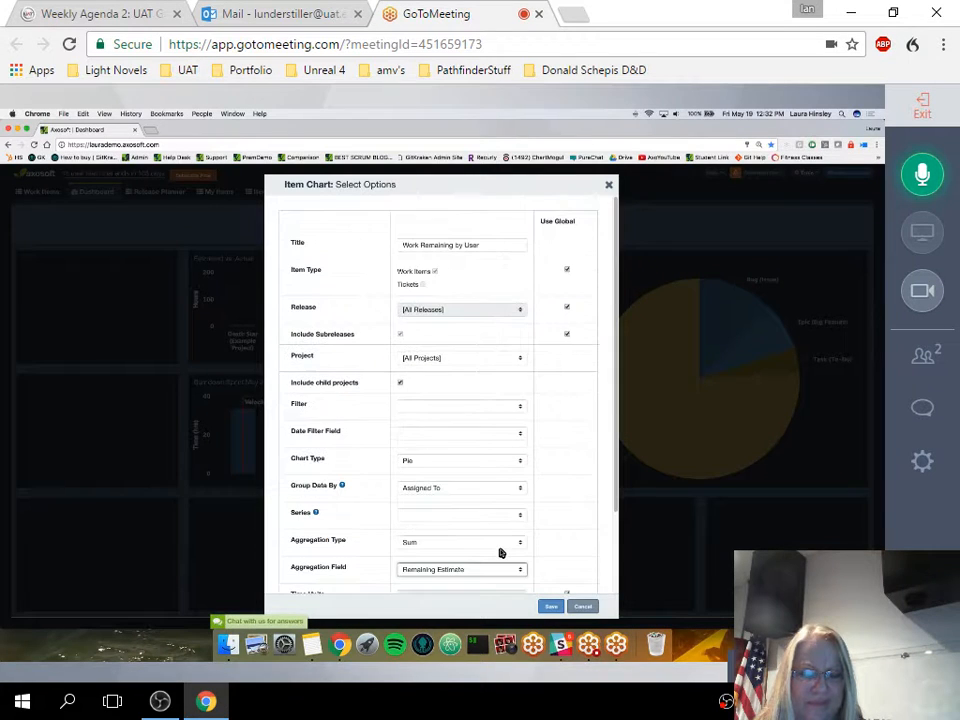
{"action": "scroll", "coordinate": [480, 531], "scroll_direction": "down", "scroll_amount": 1}
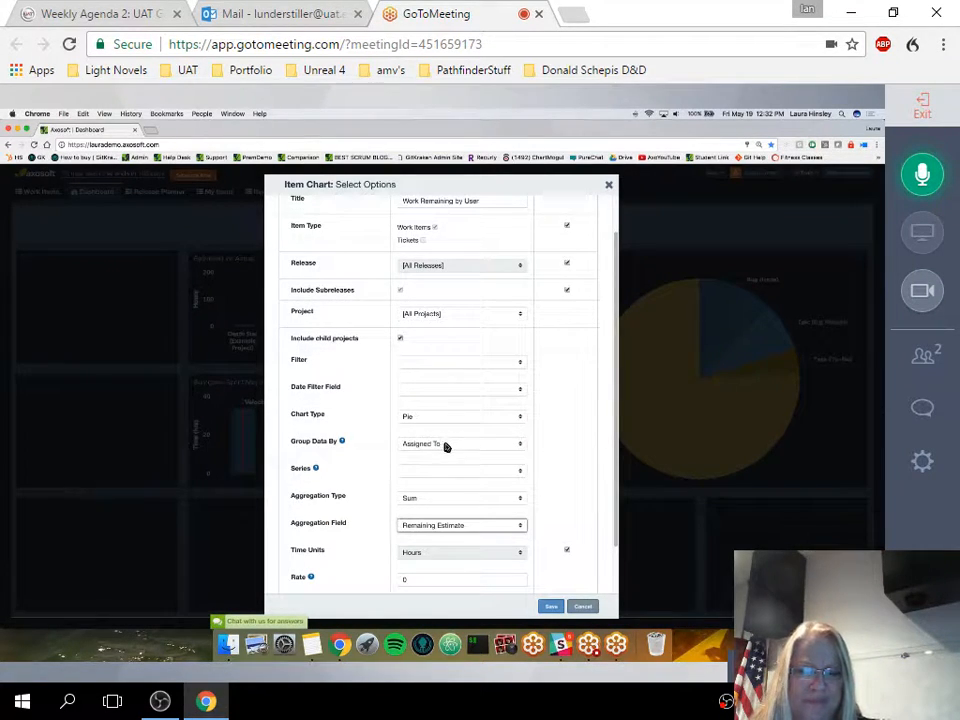
{"action": "left_click", "coordinate": [551, 606]}
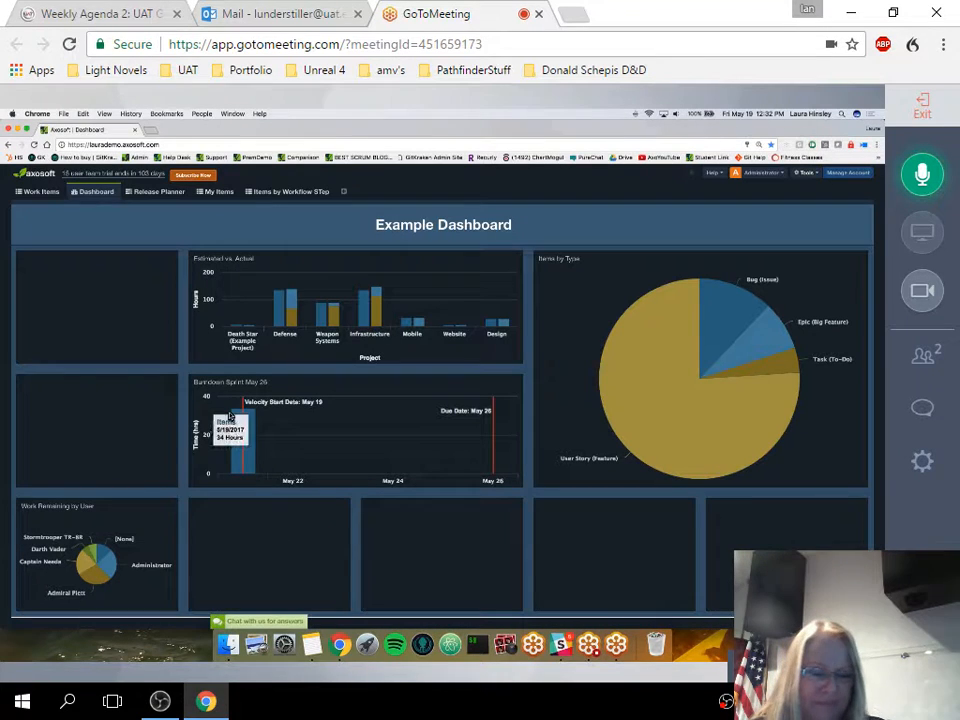
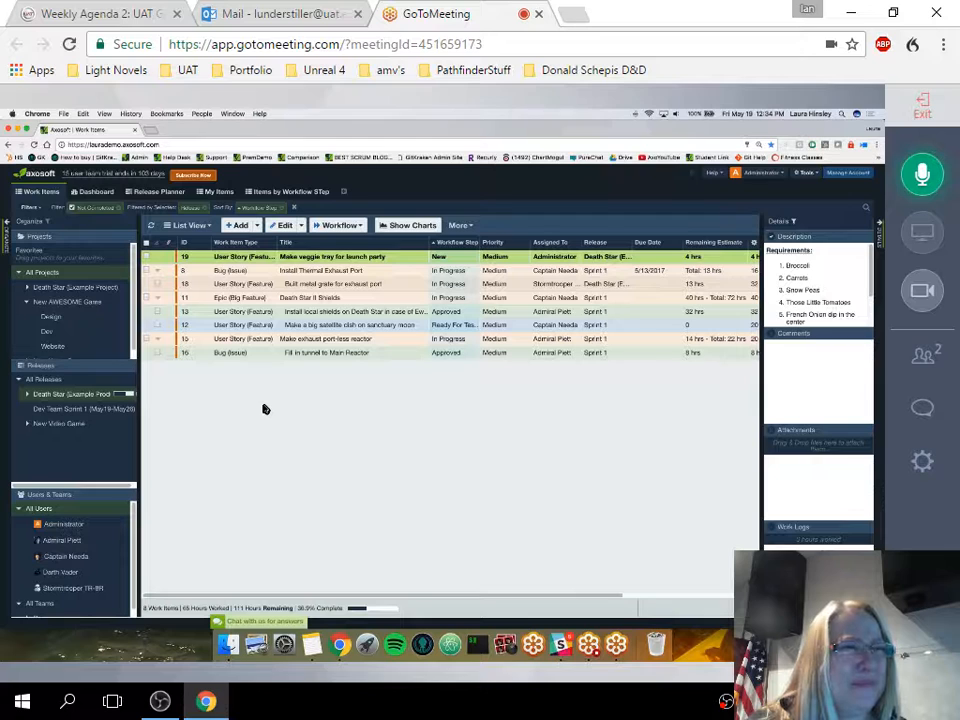
- Switch the work items from List View to Card View
{"action": "left_click", "coordinate": [203, 226]}
{"action": "left_click", "coordinate": [189, 255]}
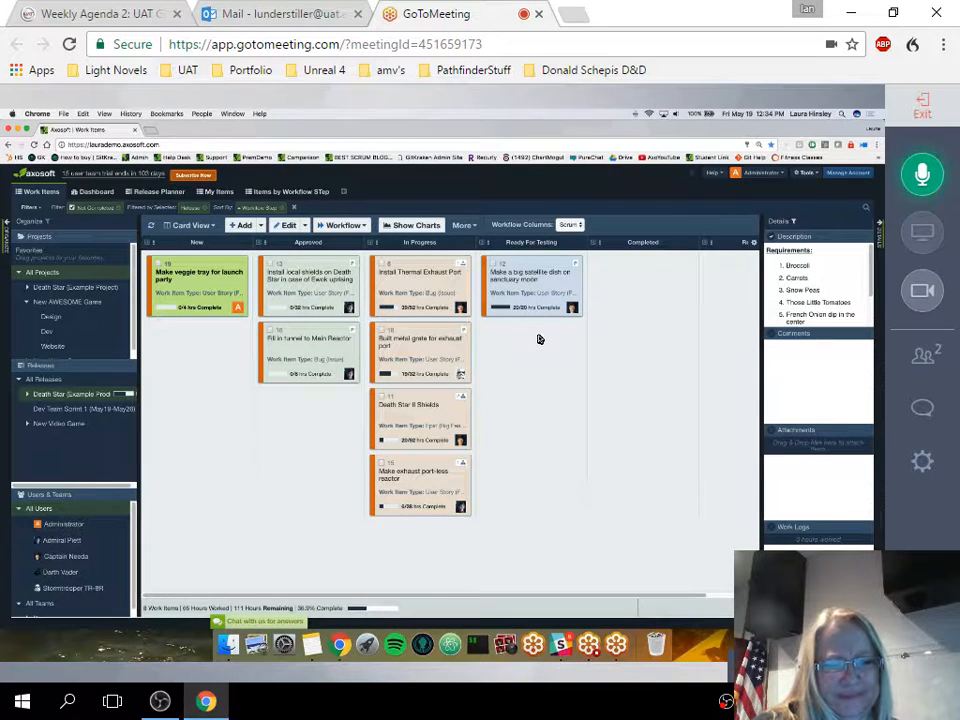
- Examine the color coding options, including foreground by Status, and the grouping, sorting and card field options of Card View
{"action": "left_click", "coordinate": [466, 228]}
{"action": "mouse_move", "coordinate": [490, 282]}
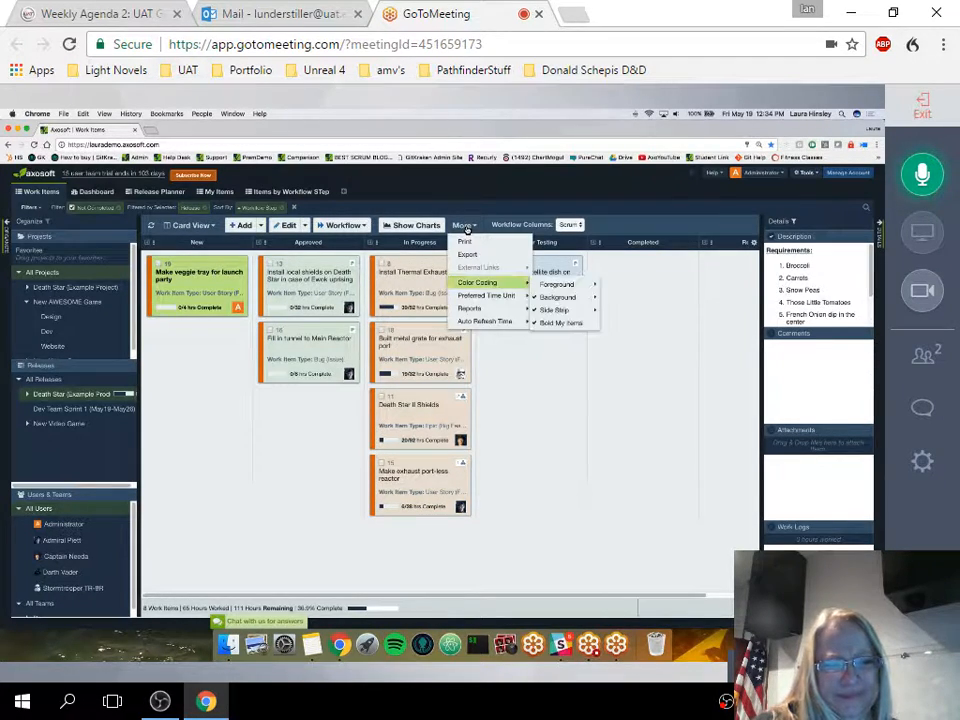
{"action": "mouse_move", "coordinate": [560, 284]}
{"action": "mouse_move", "coordinate": [630, 287]}
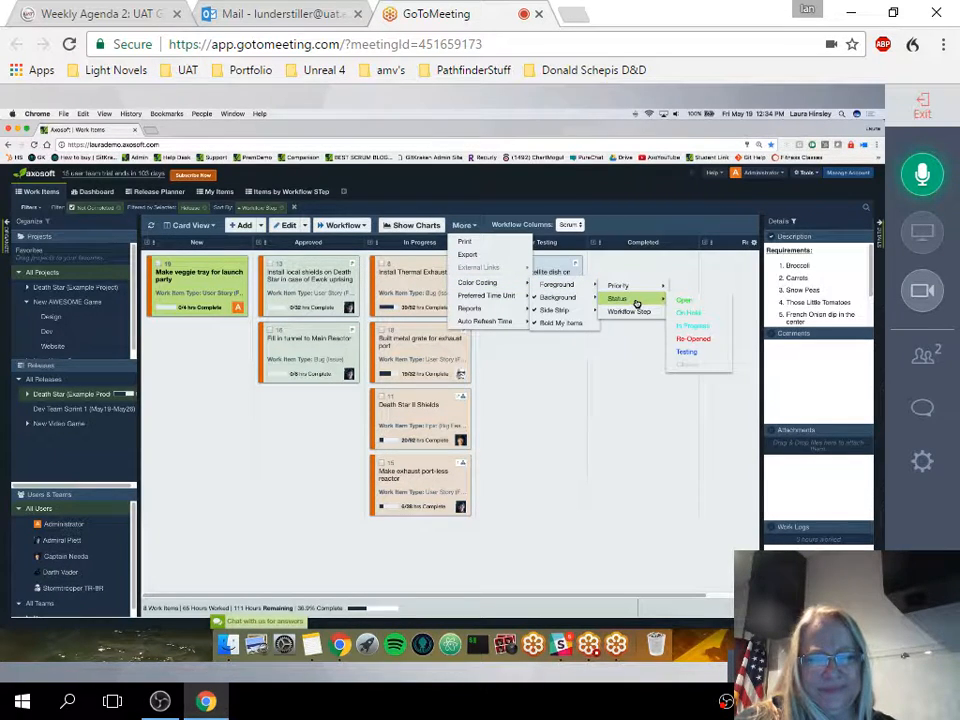
{"action": "left_click", "coordinate": [568, 267]}
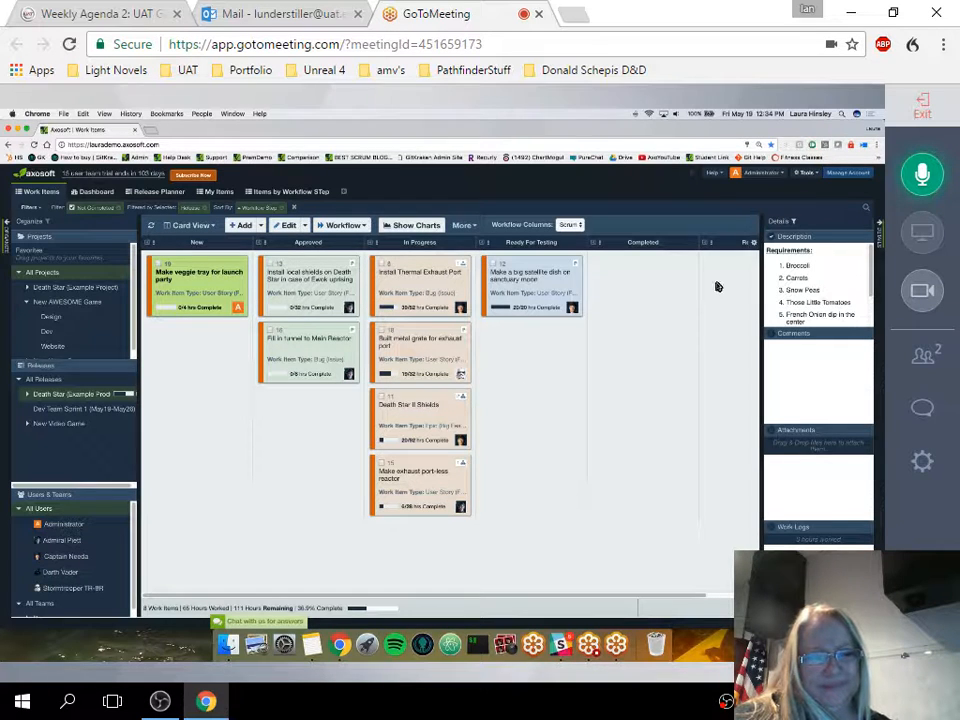
{"action": "left_click", "coordinate": [752, 245]}
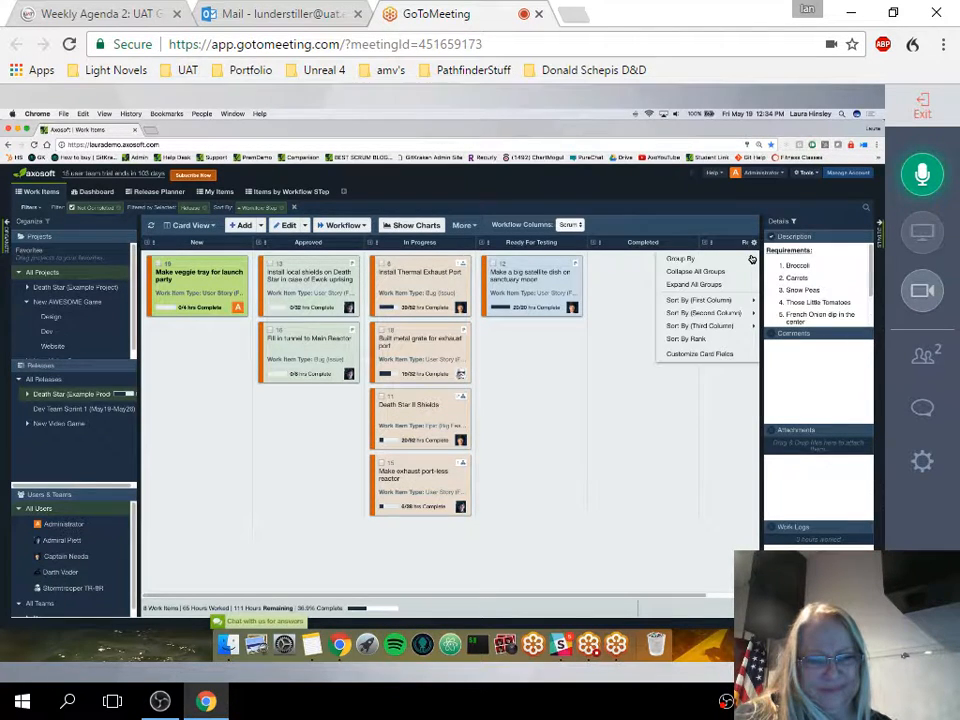
{"action": "left_click", "coordinate": [636, 287]}
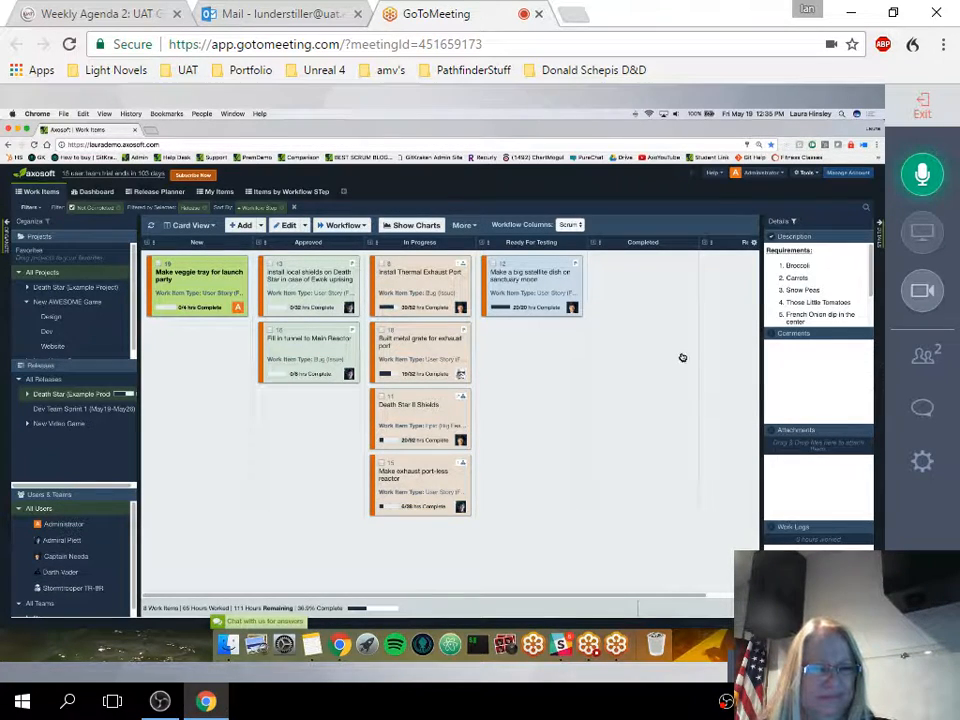
- Open user management, examine the new-user form with its Copy User Settings From choices, and cancel without adding a user
{"action": "left_click", "coordinate": [806, 173]}
{"action": "mouse_move", "coordinate": [810, 215]}
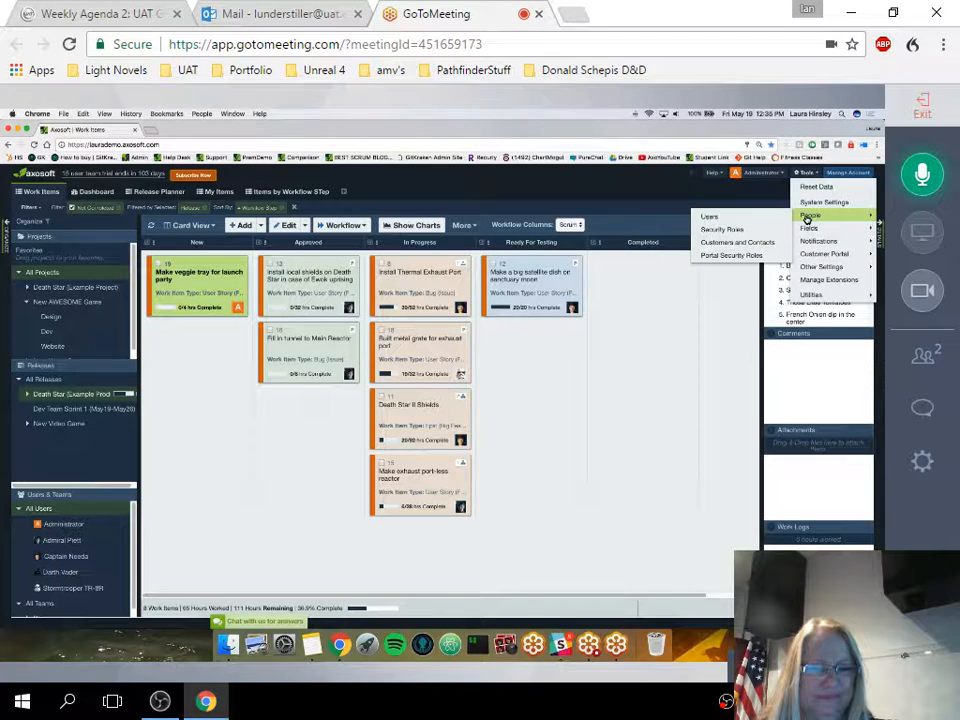
{"action": "left_click", "coordinate": [743, 217]}
{"action": "left_click", "coordinate": [27, 225]}
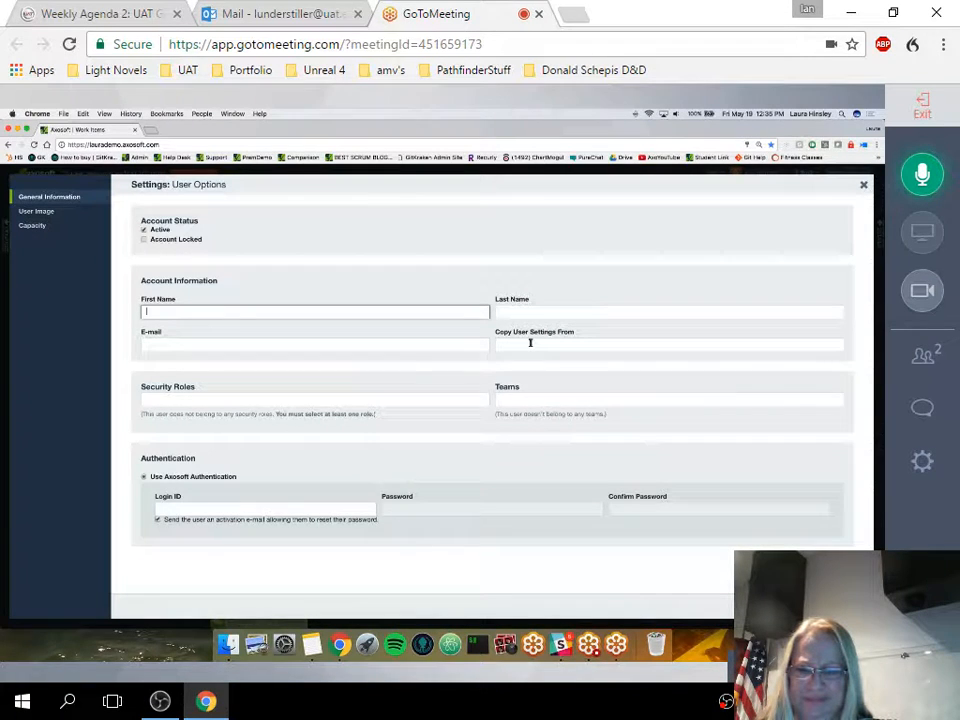
{"action": "left_click", "coordinate": [530, 342]}
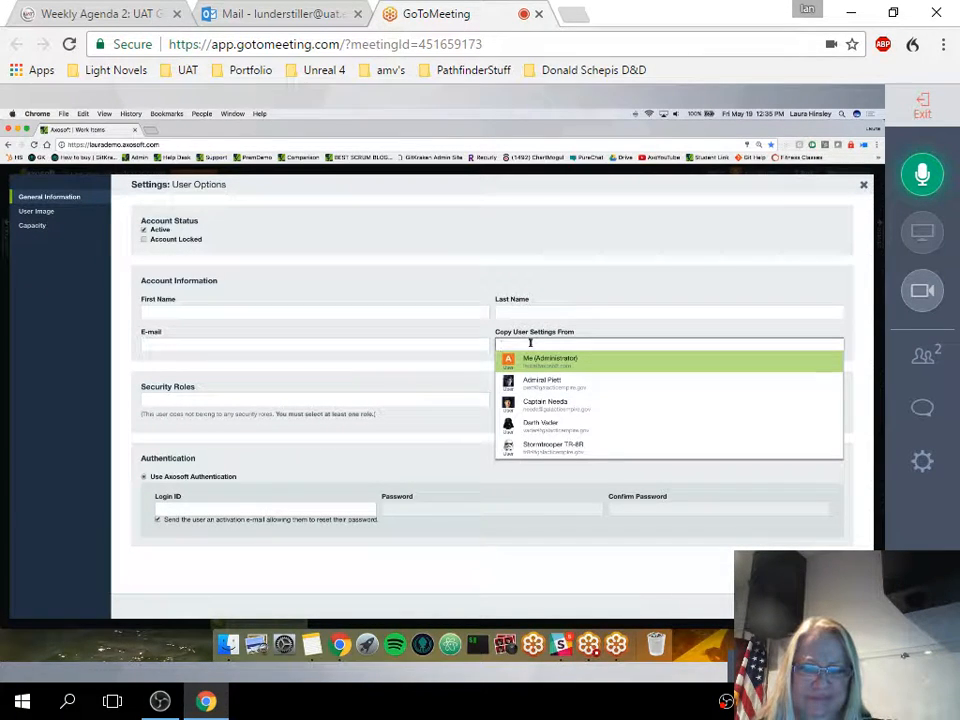
{"action": "left_click", "coordinate": [552, 300]}
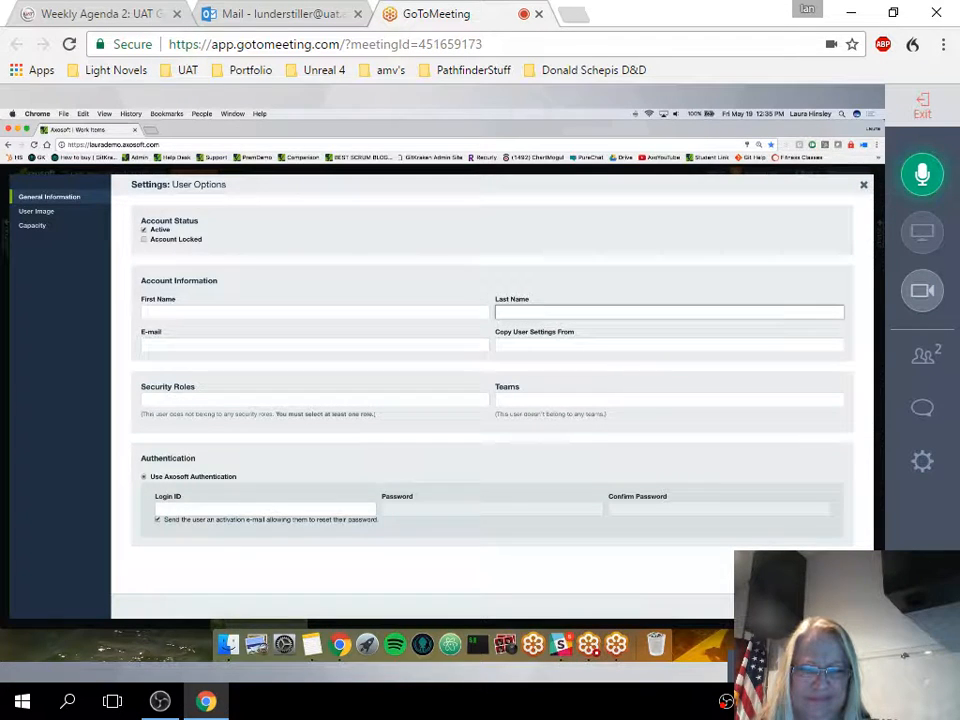
{"action": "left_click", "coordinate": [838, 606]}
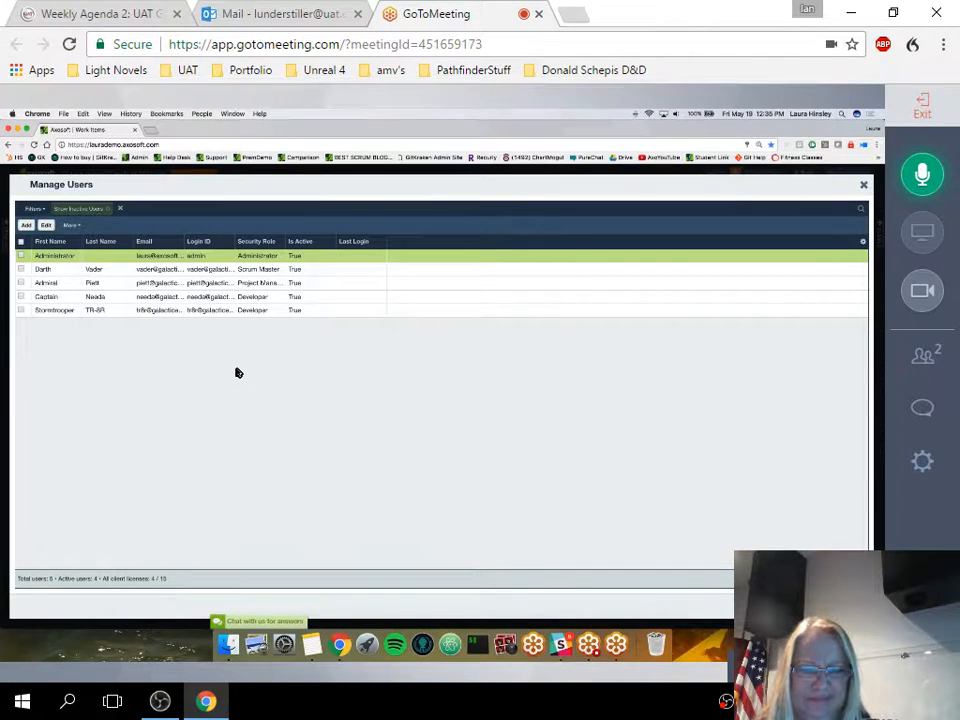
- Examine the New User Defaults settings, dismiss them without changes and close user management
{"action": "left_click", "coordinate": [71, 225]}
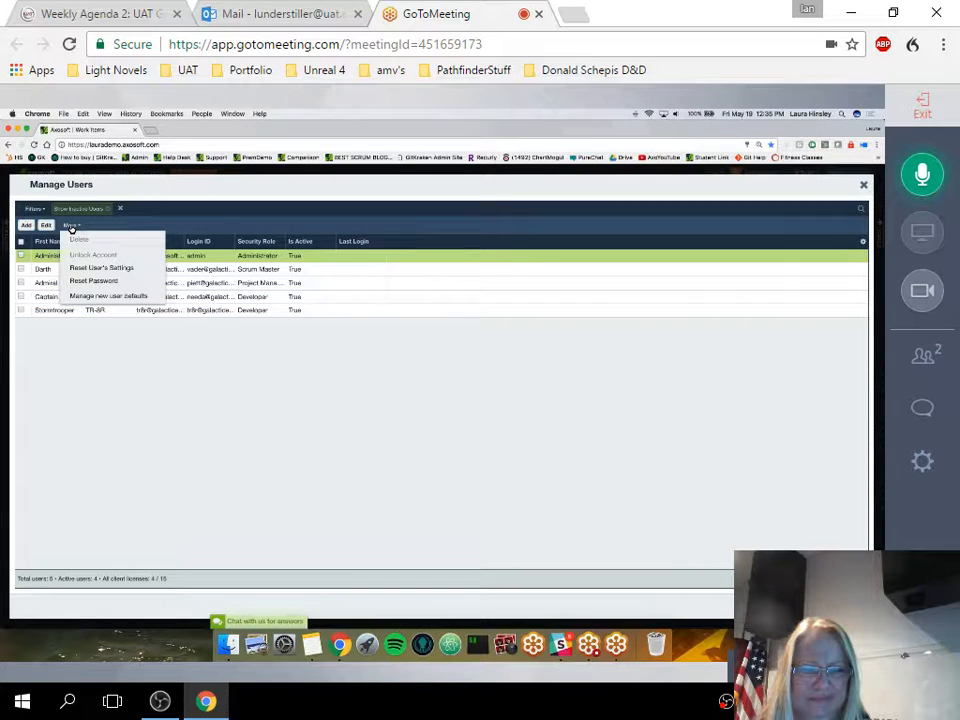
{"action": "left_click", "coordinate": [95, 297]}
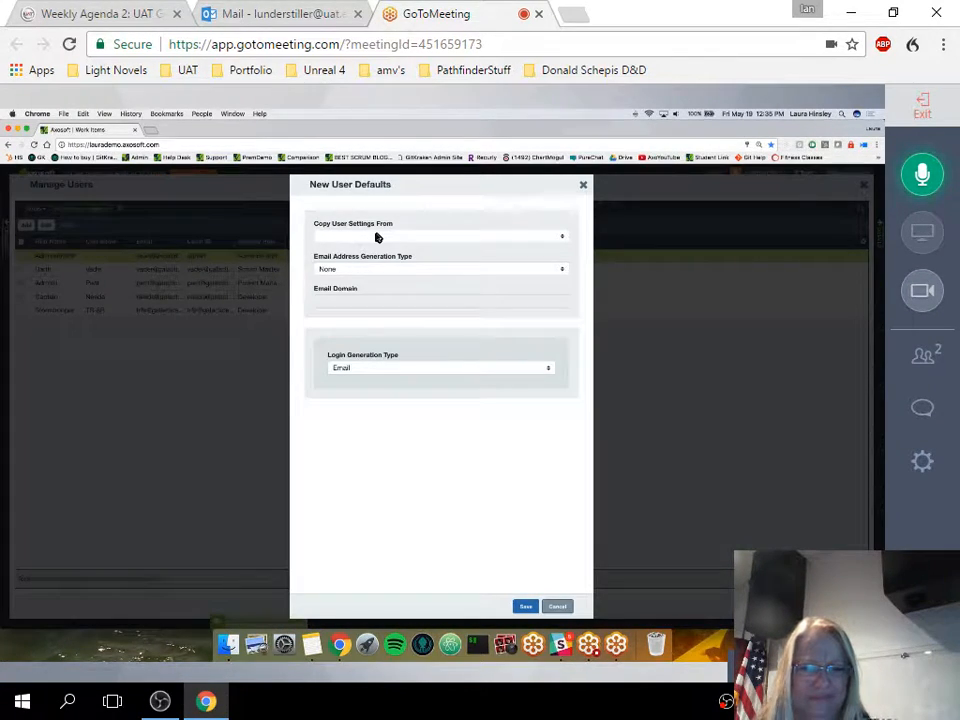
{"action": "left_click", "coordinate": [583, 187]}
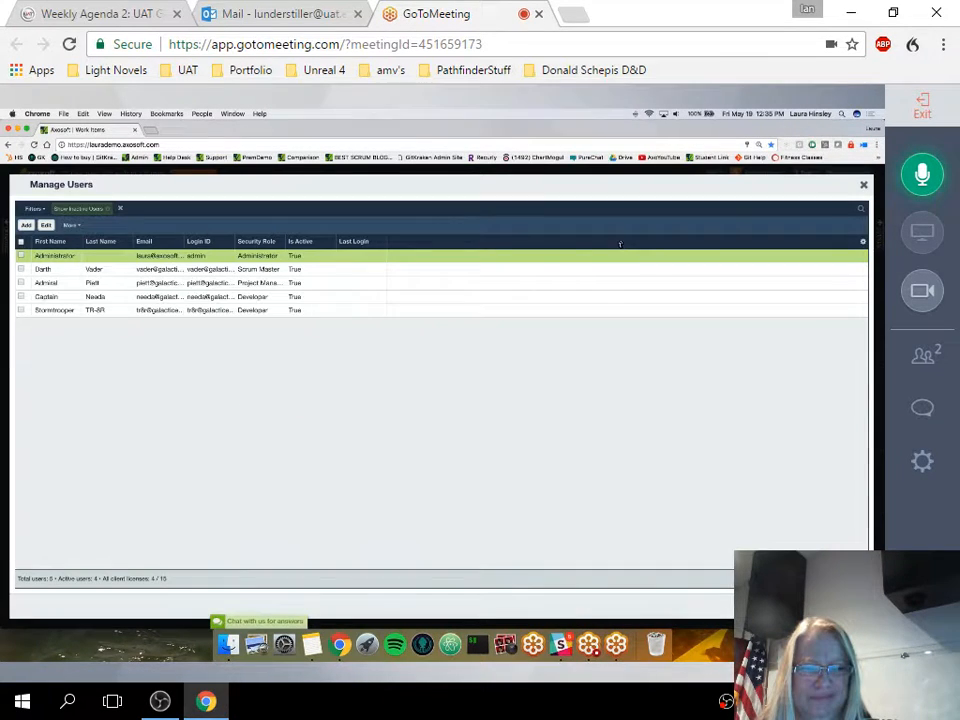
{"action": "left_click", "coordinate": [864, 185]}
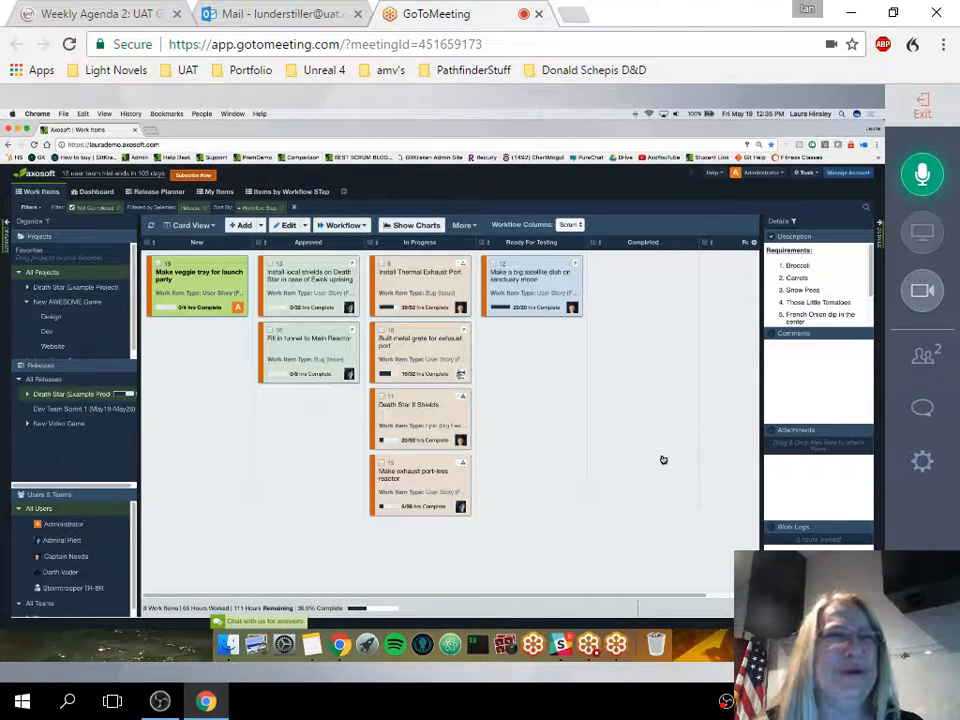
- Select the Approved card "Install local shields on Death Star in case of Ewok uprising" and switch to OBS
{"action": "left_click", "coordinate": [314, 297]}
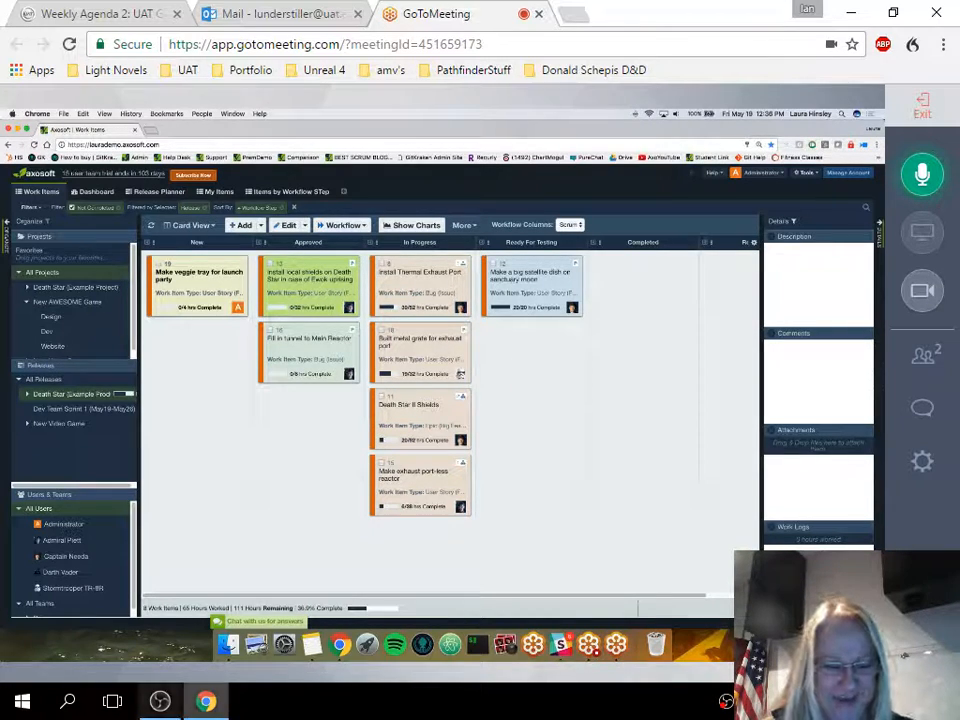
{"action": "left_click", "coordinate": [160, 702]}
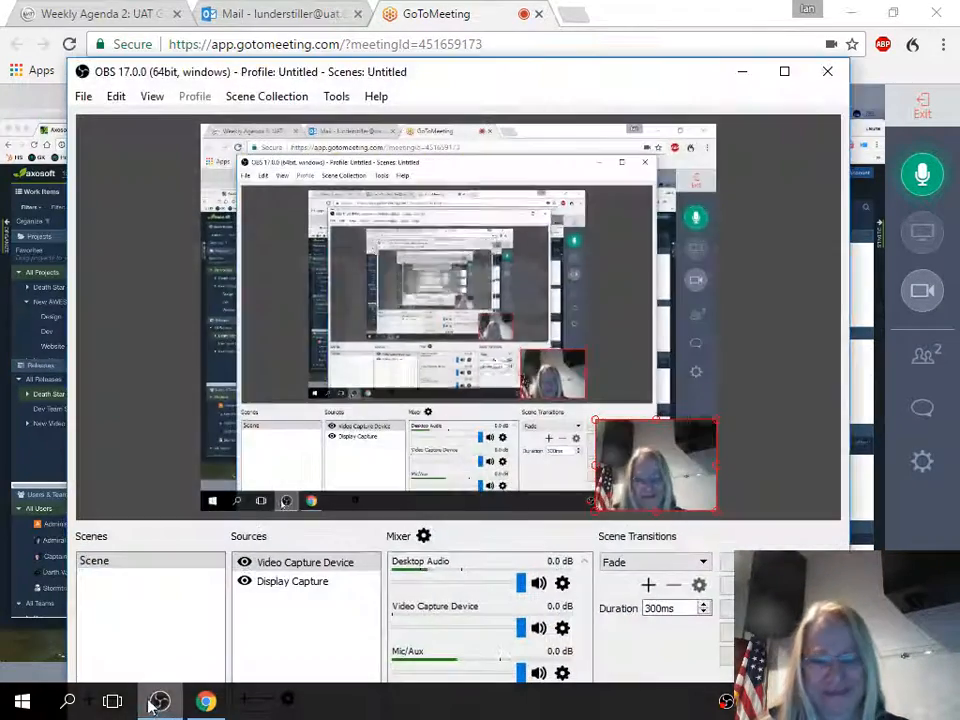